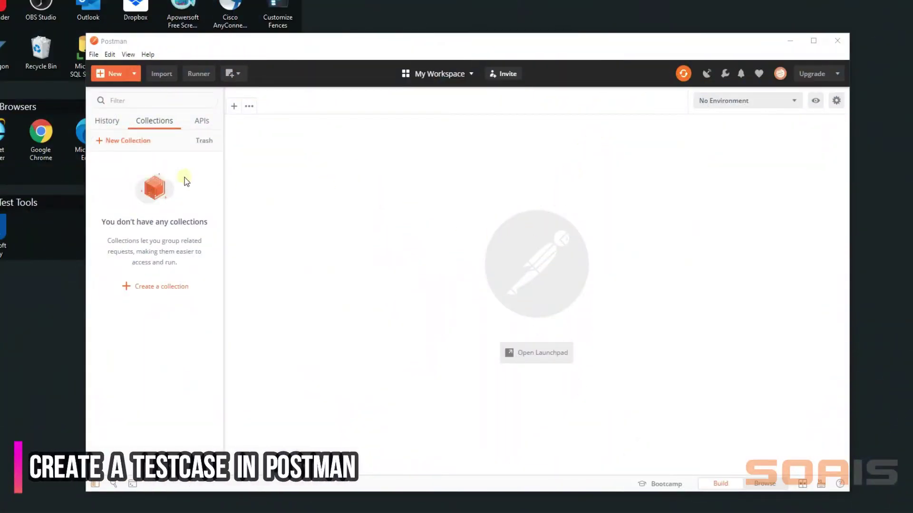
# Step: Create a new collection named PostmanDemo
pyautogui.click(114, 143)
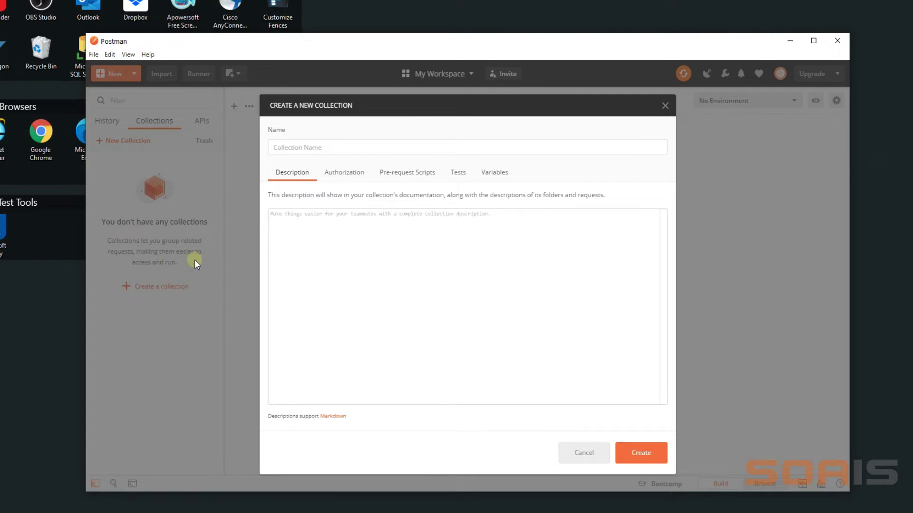
pyautogui.write('PostmanDemo')
pyautogui.click(637, 450)
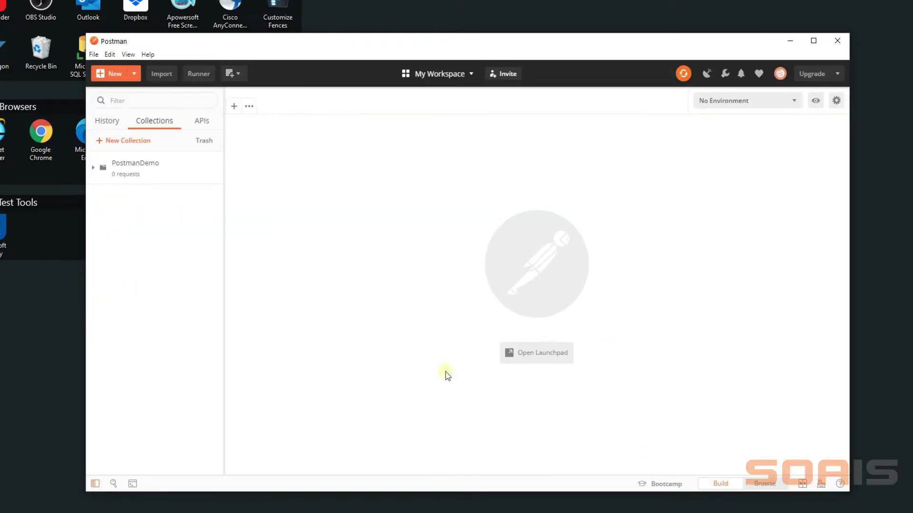
# Step: Add a request named UserDetails to the PostmanDemo collection
pyautogui.click(92, 168)
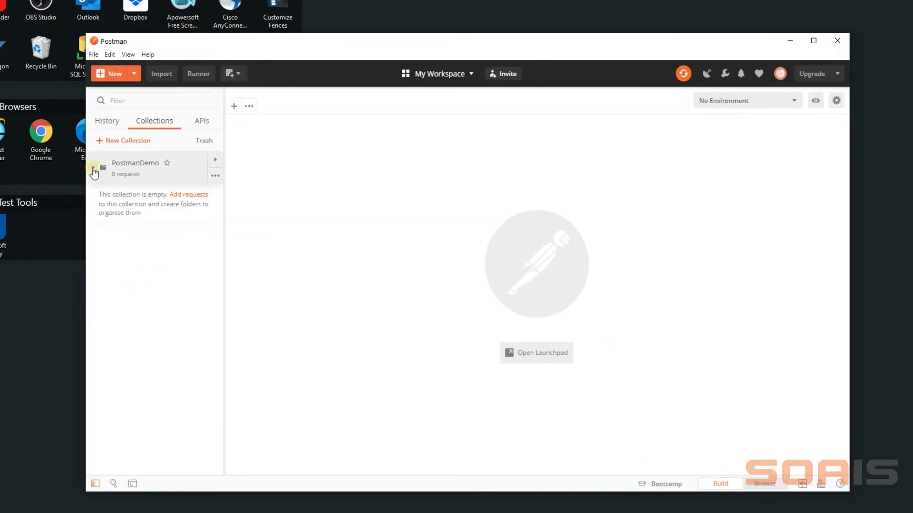
pyautogui.click(189, 196)
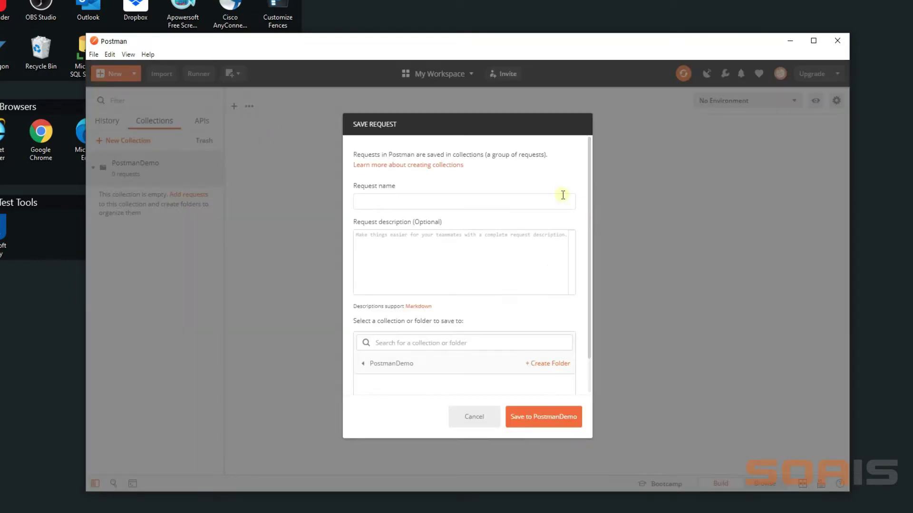
pyautogui.write('UserDetails')
pyautogui.click(535, 419)
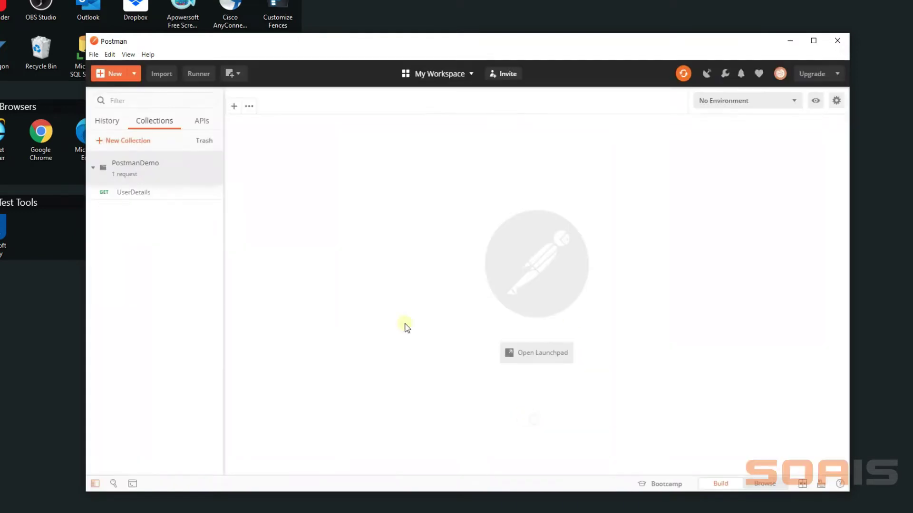
pyautogui.click(137, 199)
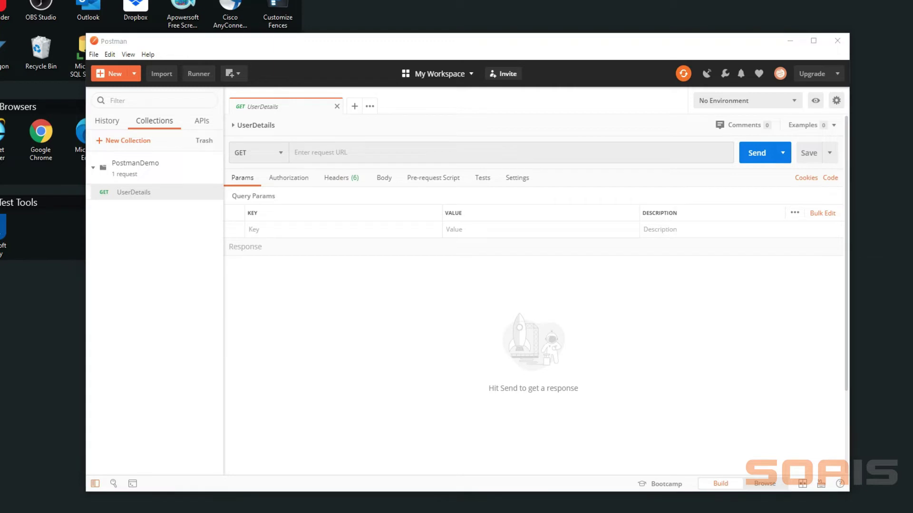
pyautogui.click(363, 149)
pyautogui.write('https://reqres.in/api/users/7')
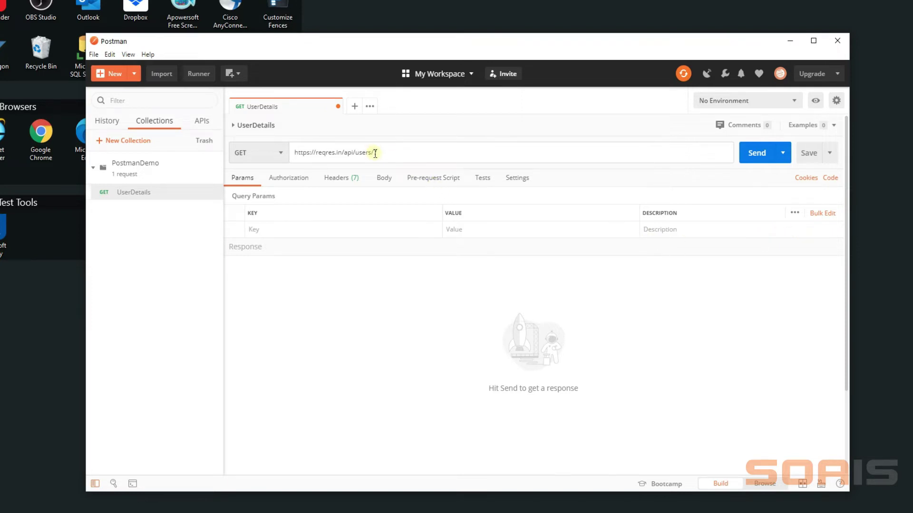
pyautogui.moveTo(374, 153); pyautogui.dragTo(386, 153)
pyautogui.click(761, 157)
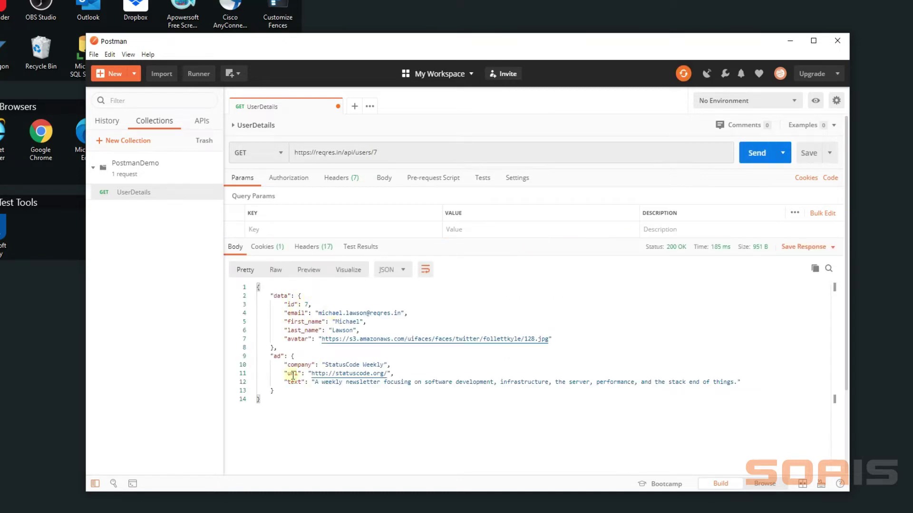
pyautogui.moveTo(308, 303); pyautogui.dragTo(288, 304)
pyautogui.click(381, 155)
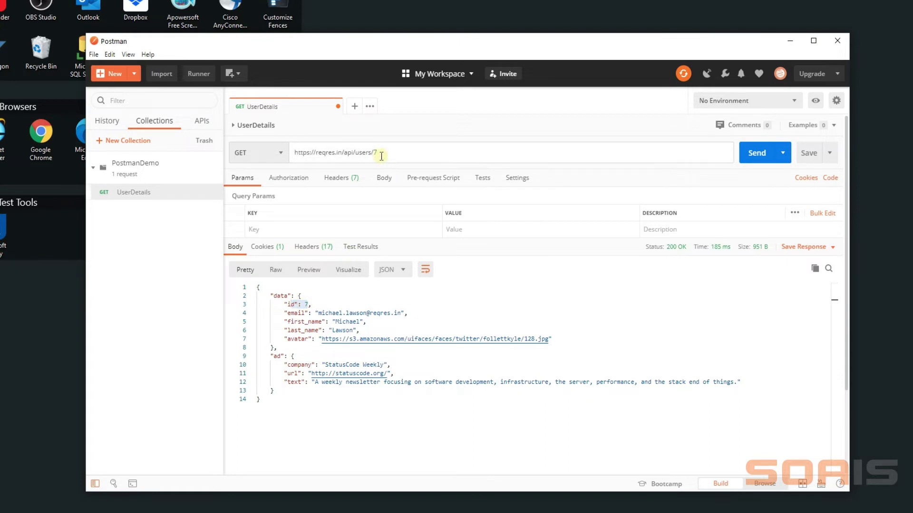
pyautogui.write('8')
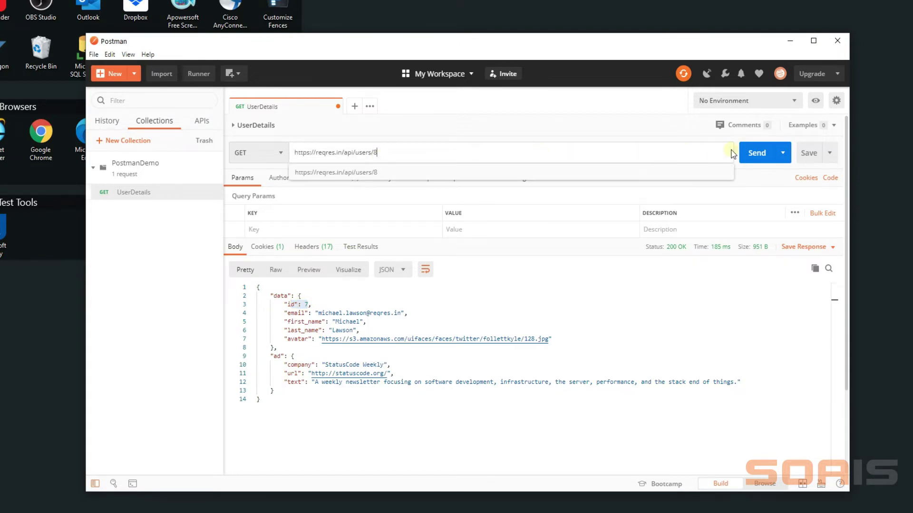
pyautogui.click(754, 160)
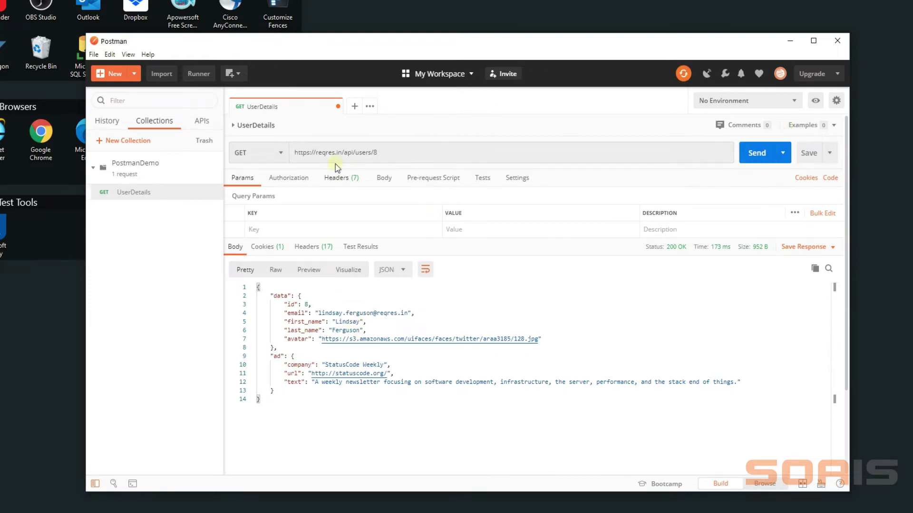
pyautogui.click(751, 156)
pyautogui.click(358, 252)
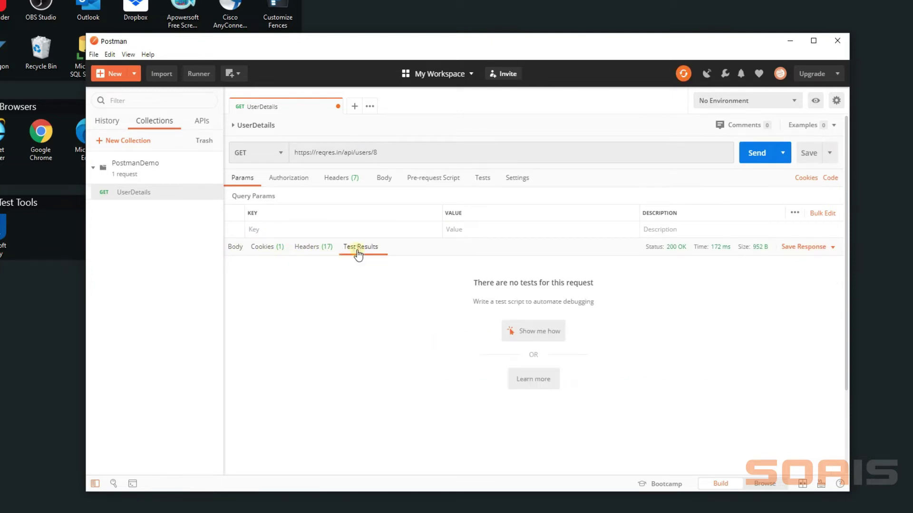
pyautogui.click(233, 248)
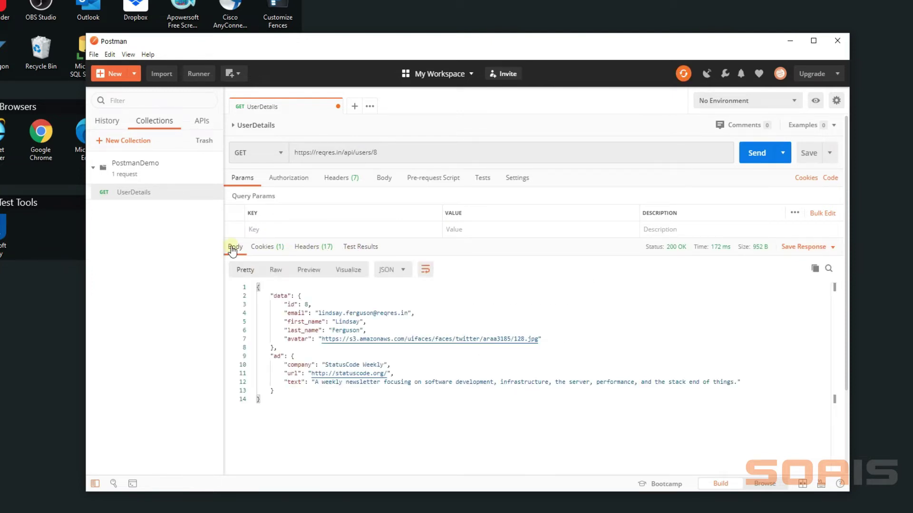
# Step: Add a "Status code is 200" test that checks pm.response.to.have.status(200), send the request and view its test results
pyautogui.click(483, 180)
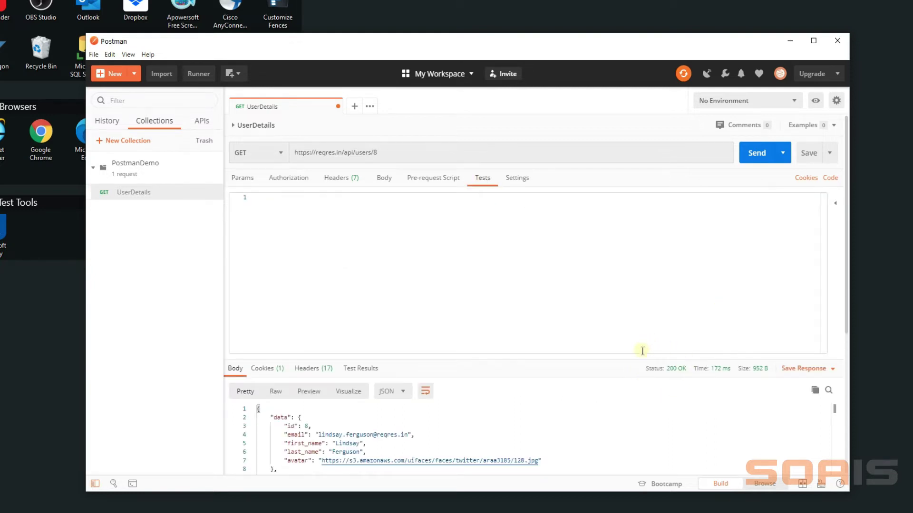
pyautogui.click(662, 347)
pyautogui.hotkey('alt', 'Tab')
pyautogui.click(259, 205)
pyautogui.write('pm.test("Status code is 200", function () {     pm.response.to.have.status(200); });')
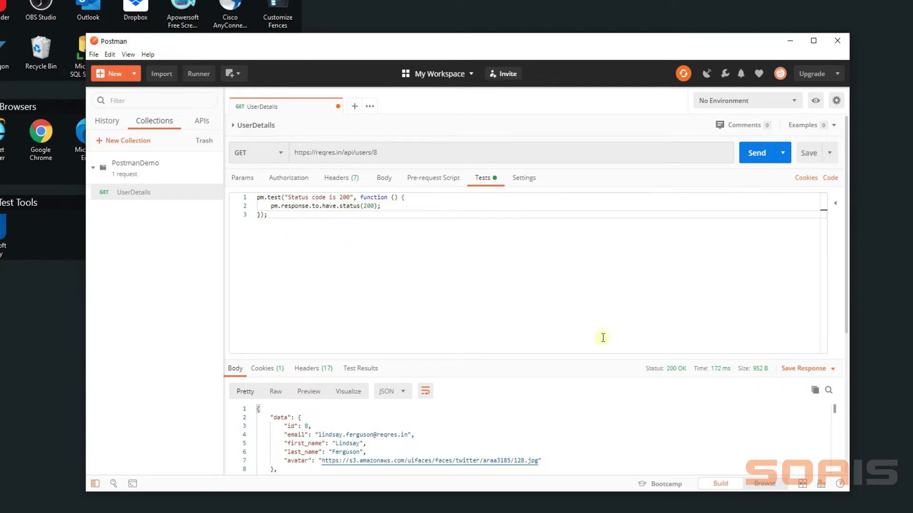
pyautogui.click(753, 159)
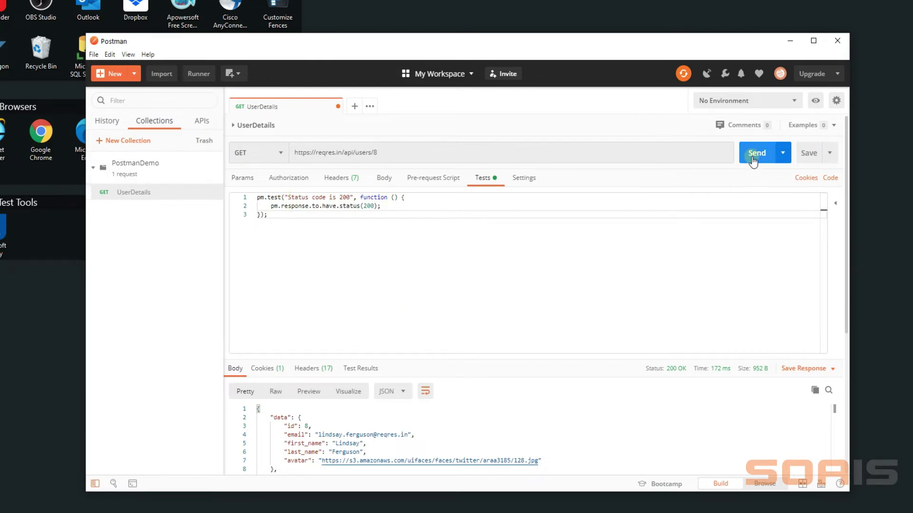
pyautogui.click(378, 369)
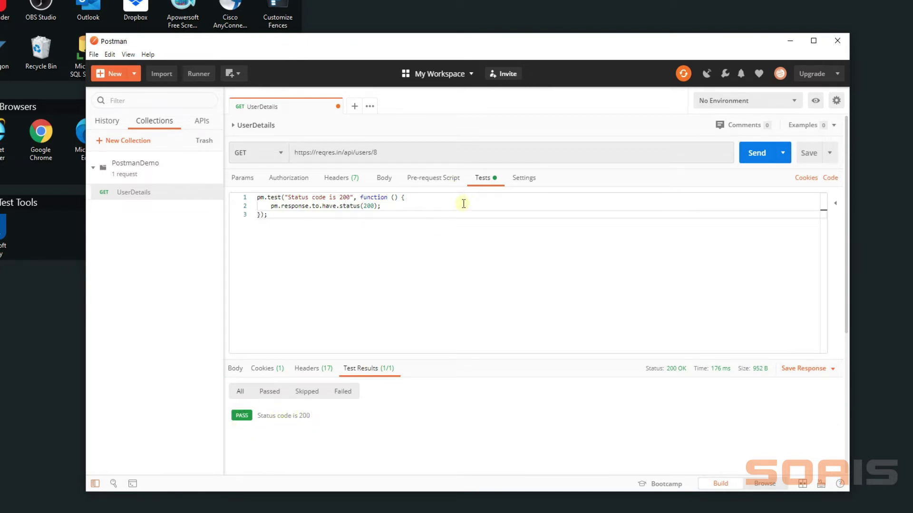
# Step: Send the request with 575476456 as the user ID in the URL to exercise the status code test
pyautogui.click(383, 153)
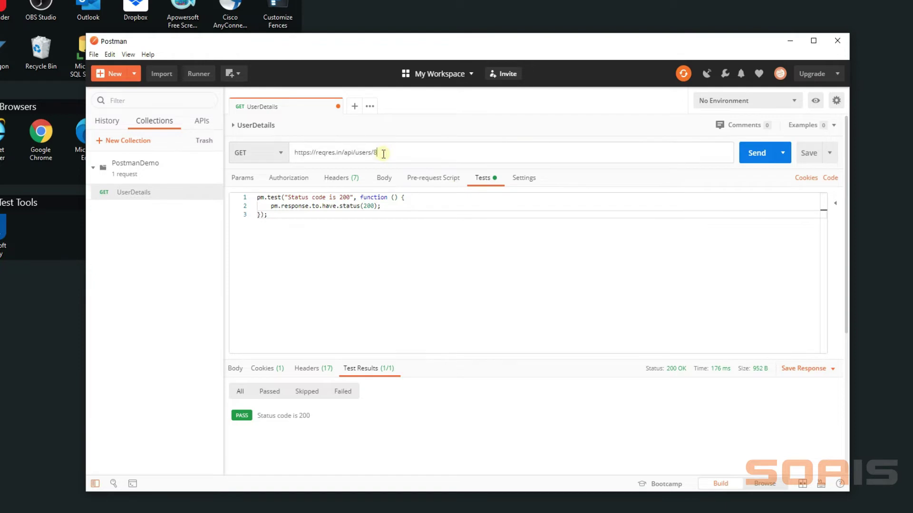
pyautogui.write('575476456')
pyautogui.click(759, 162)
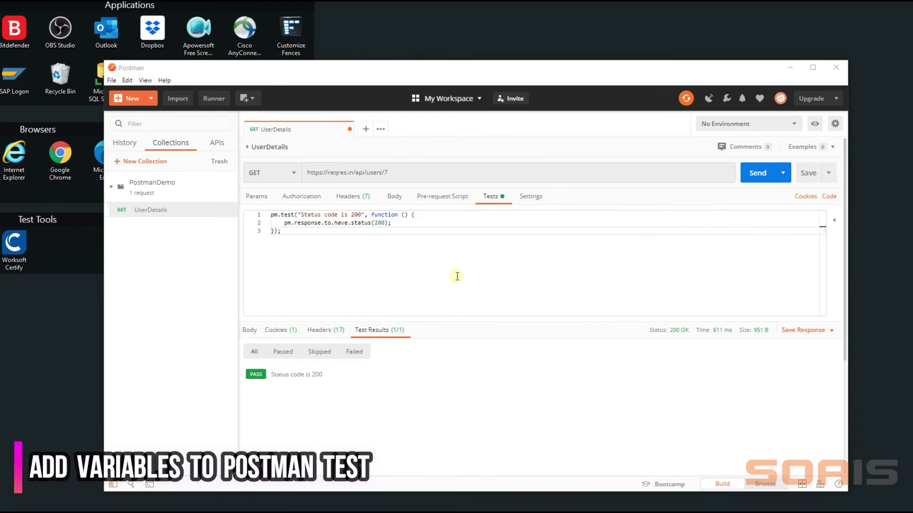
# Step: Edit the PostmanDemo collection to add a collection variable named ID
pyautogui.moveTo(197, 202)
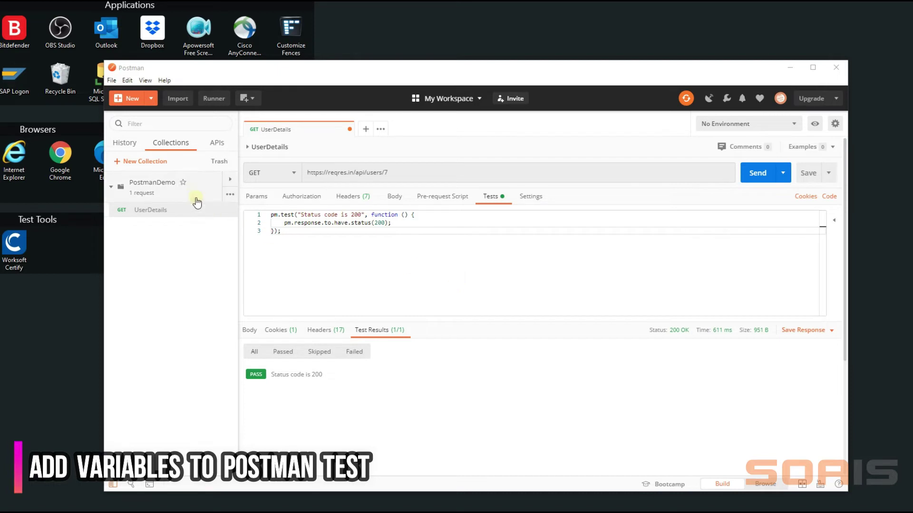
pyautogui.click(230, 194)
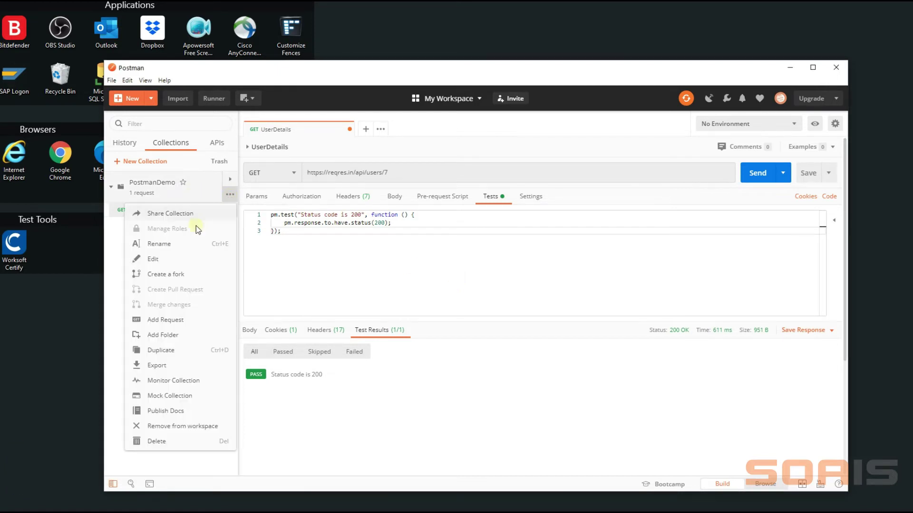
pyautogui.click(153, 259)
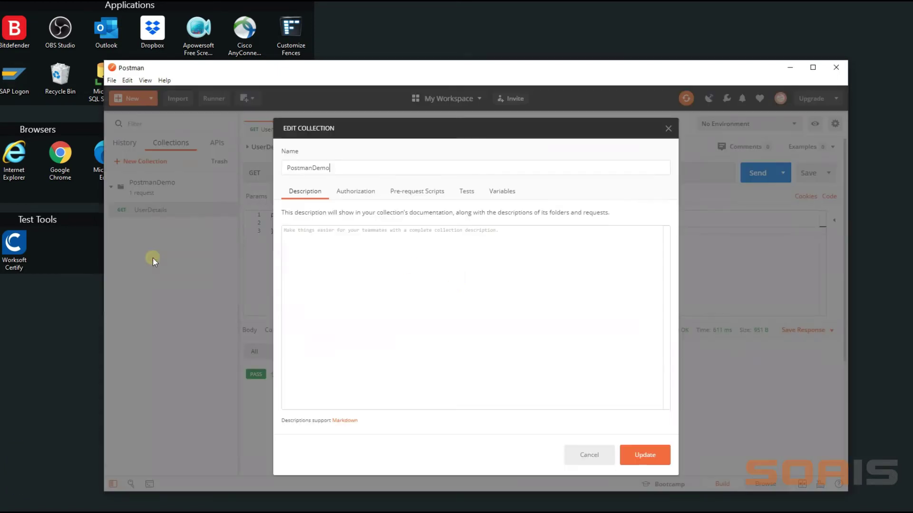
pyautogui.click(507, 193)
pyautogui.click(321, 250)
pyautogui.write('ID')
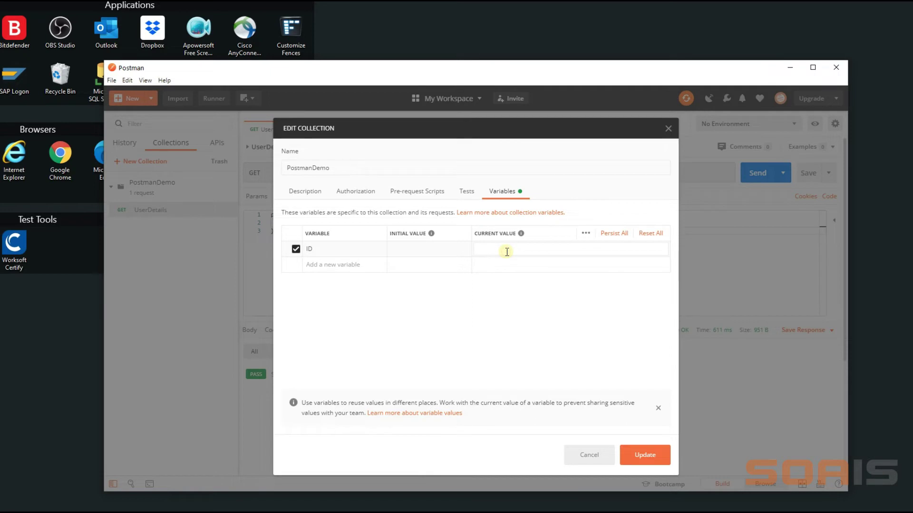
pyautogui.click(644, 454)
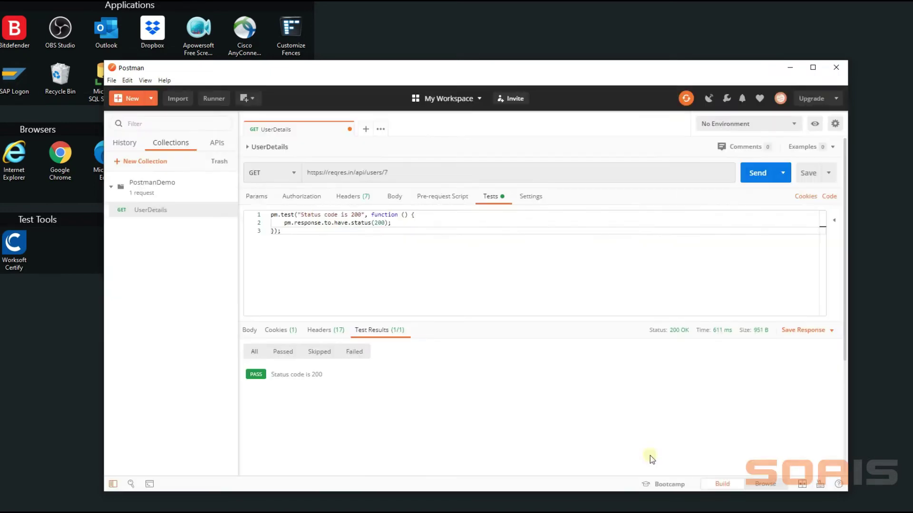
# Step: Replace the user ID in the request URL with the {{ID}} variable and send the request
pyautogui.click(387, 173)
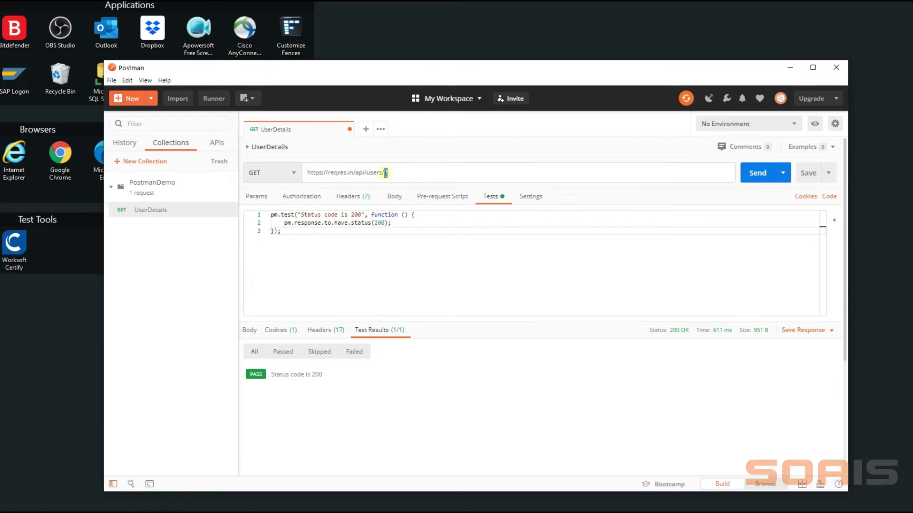
pyautogui.write('{{')
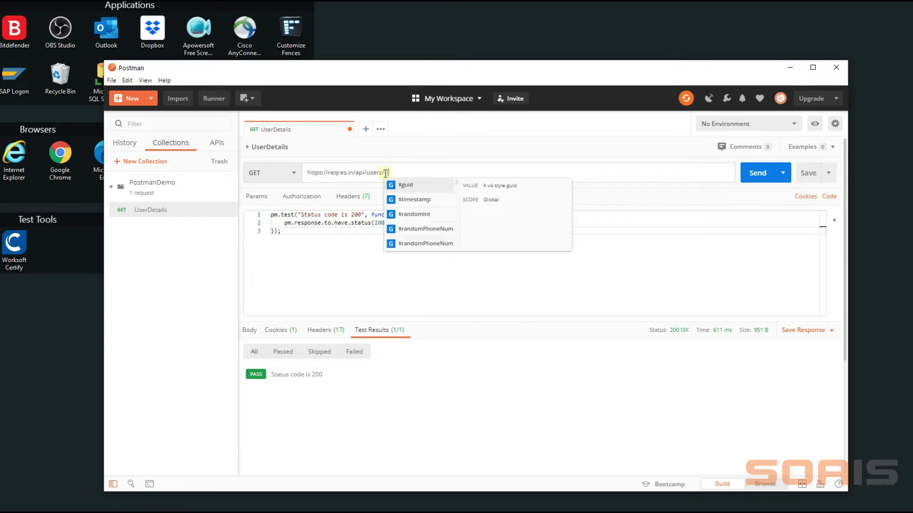
pyautogui.write('ID')
pyautogui.click(401, 199)
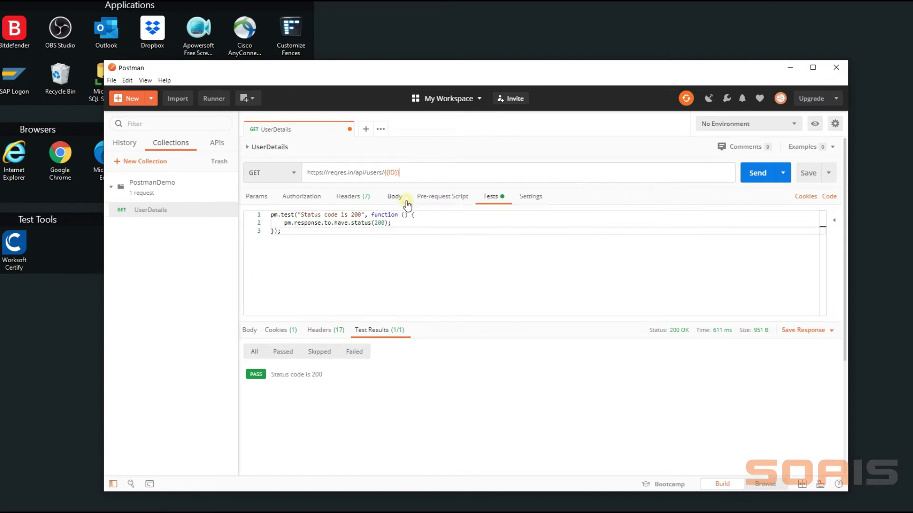
pyautogui.click(757, 176)
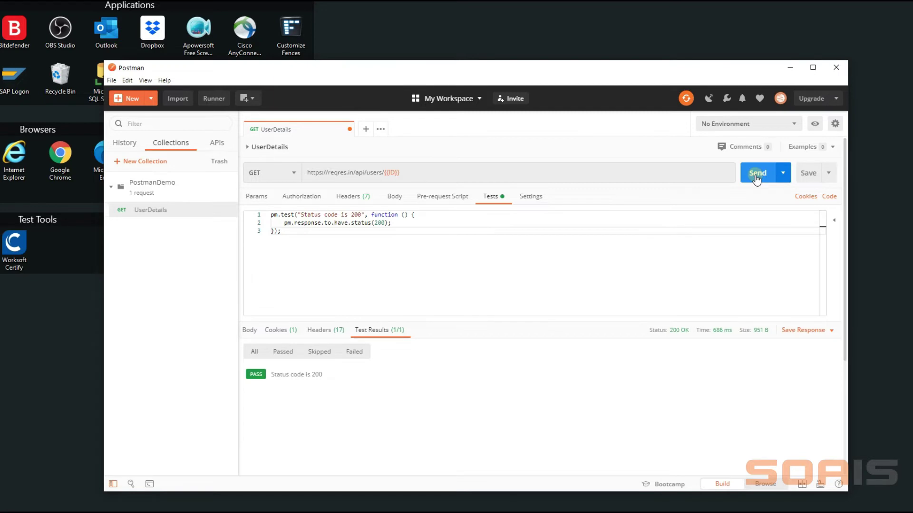
# Step: Examine the first_name value in the response body
pyautogui.click(250, 329)
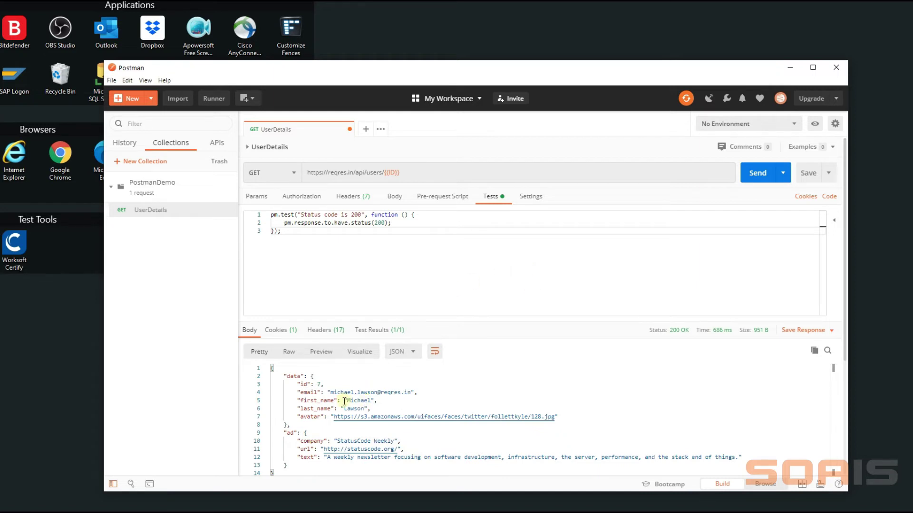
pyautogui.moveTo(372, 401); pyautogui.dragTo(347, 400)
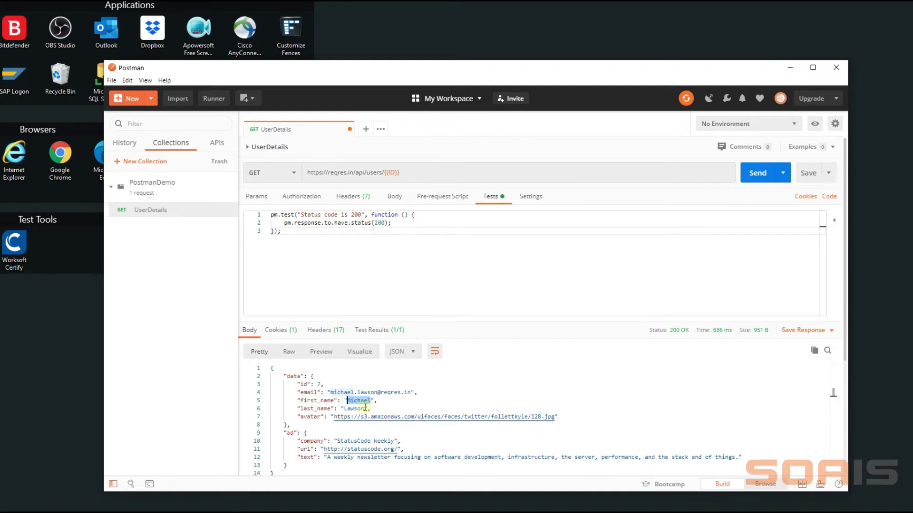
pyautogui.click(295, 239)
# Step: Create an environment named Demo containing a variable named Name
pyautogui.click(814, 124)
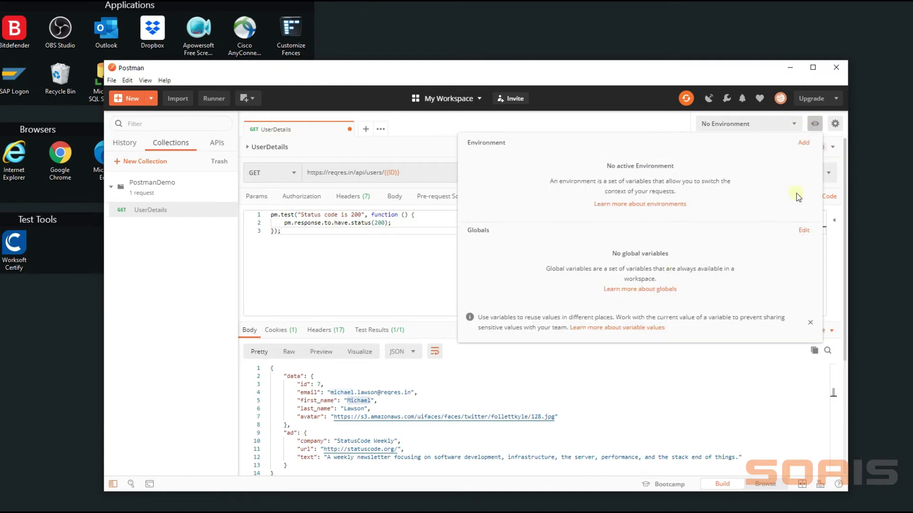
pyautogui.click(803, 143)
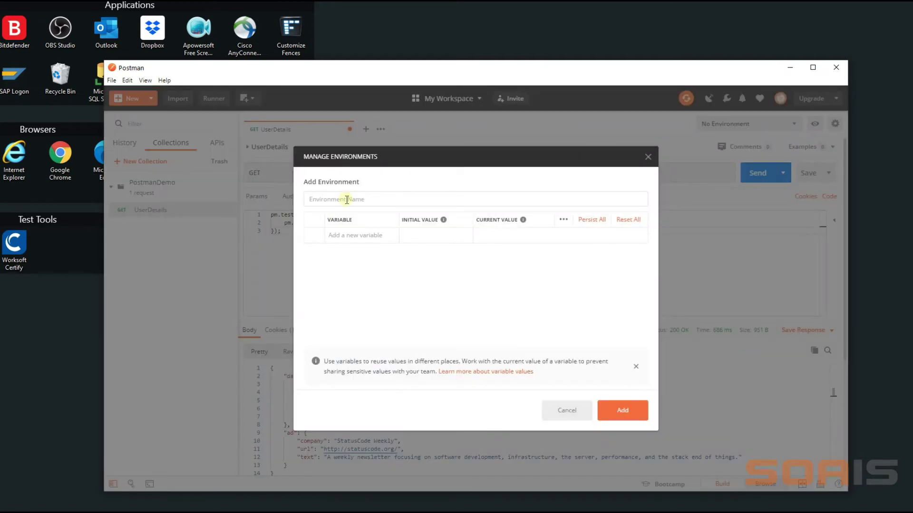
pyautogui.write('Demo')
pyautogui.click(358, 236)
pyautogui.write('Name')
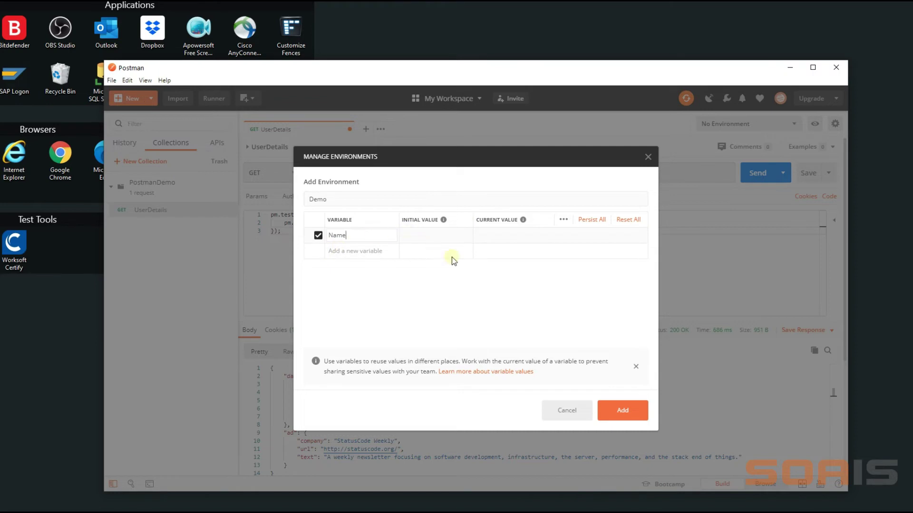
pyautogui.click(628, 412)
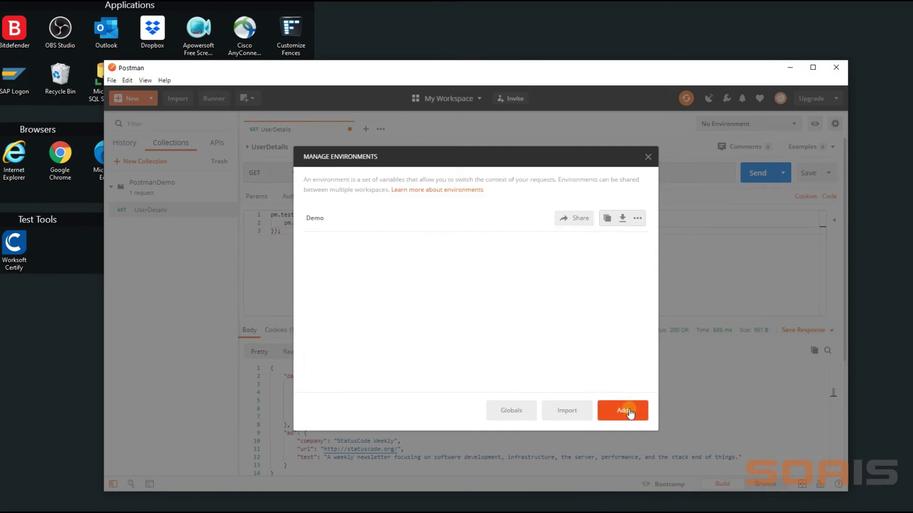
pyautogui.click(648, 157)
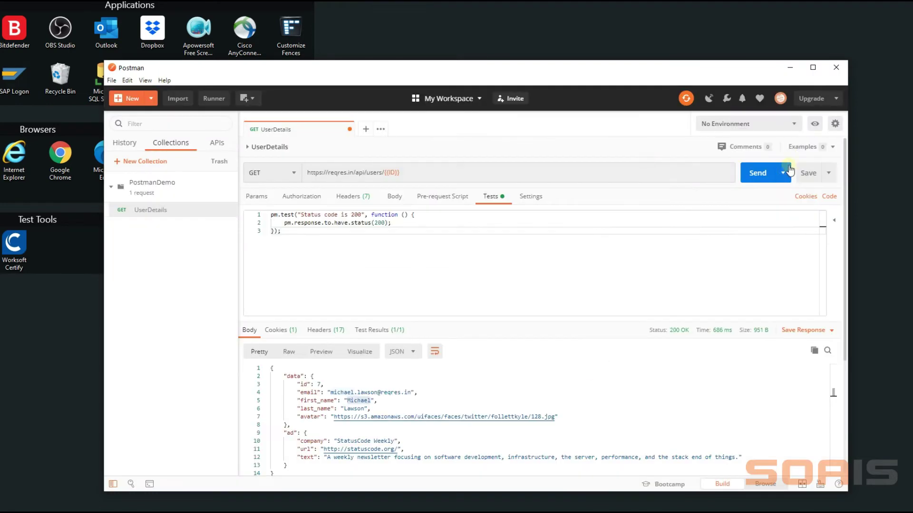
# Step: Select the Demo environment for the UserDetails request and check the current value of its Name variable
pyautogui.click(794, 124)
pyautogui.click(722, 160)
pyautogui.click(814, 124)
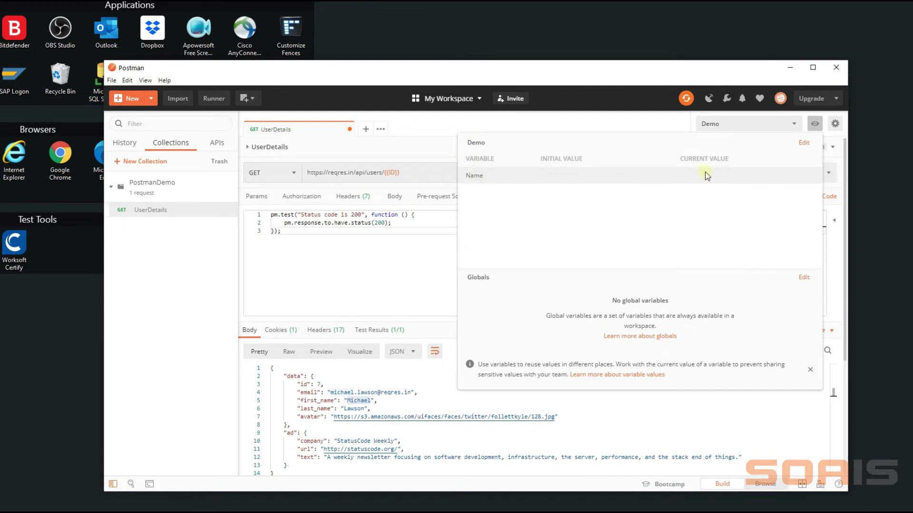
pyautogui.click(370, 277)
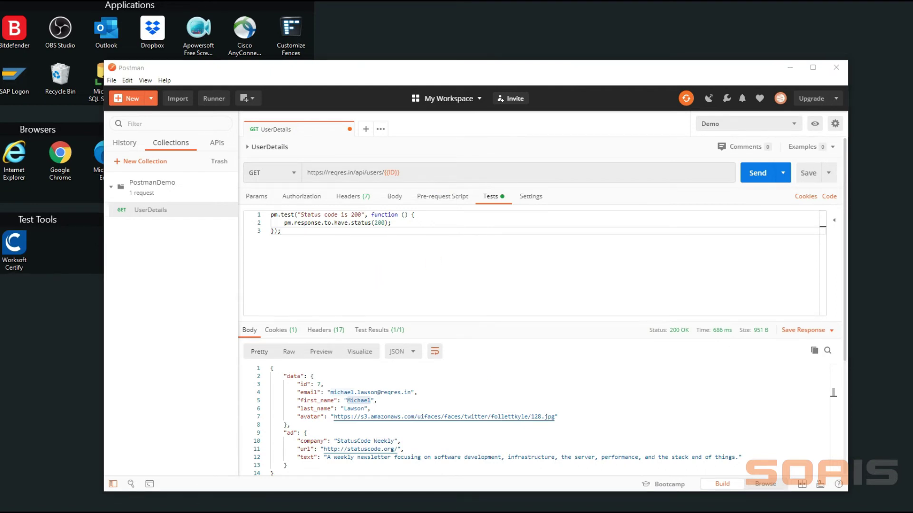
# Step: Add test script lines that parse responseBody into jsonRes and set the environment variable "Name" to jsonRes.data.first_name
pyautogui.click(286, 237)
pyautogui.press('Return')
pyautogui.write('jsonRes = JSON.parse(responseBody) pm.environment.set("Name", jsonRes.data.first_name);')
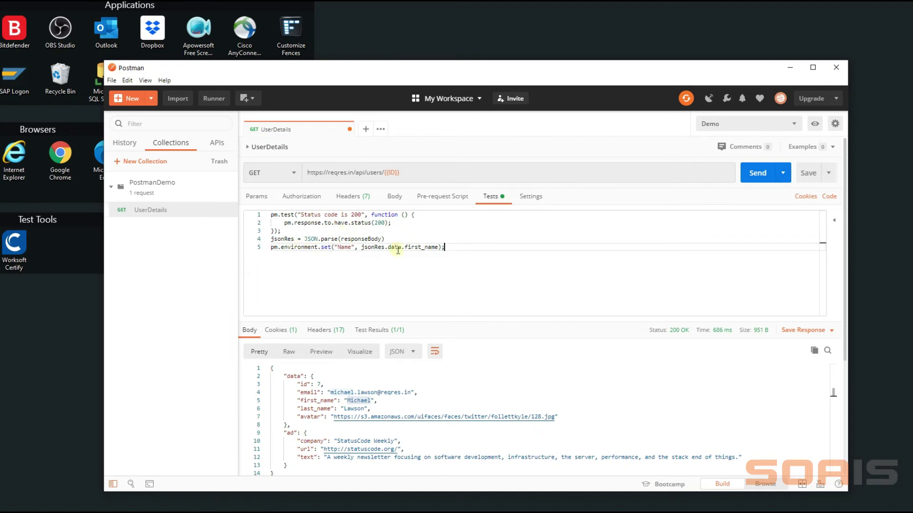
pyautogui.moveTo(377, 400); pyautogui.dragTo(300, 401)
pyautogui.moveTo(354, 248); pyautogui.dragTo(341, 247)
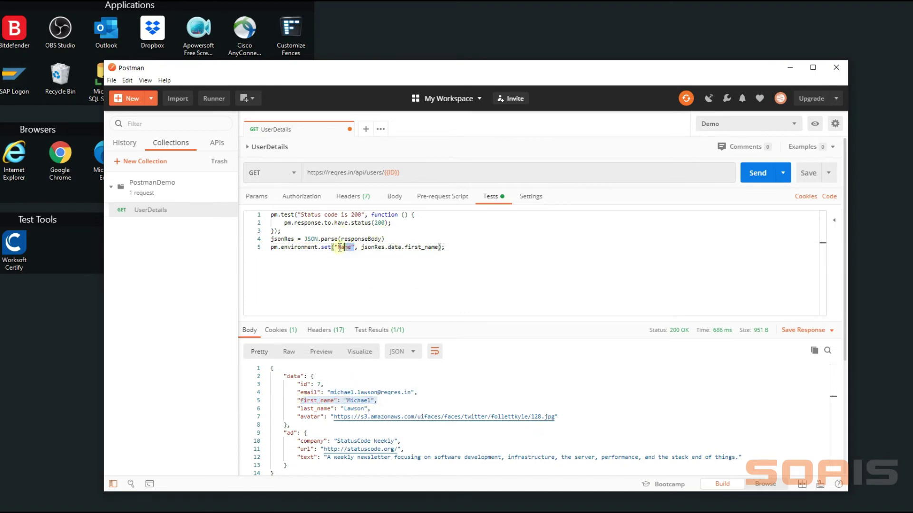
pyautogui.click(482, 284)
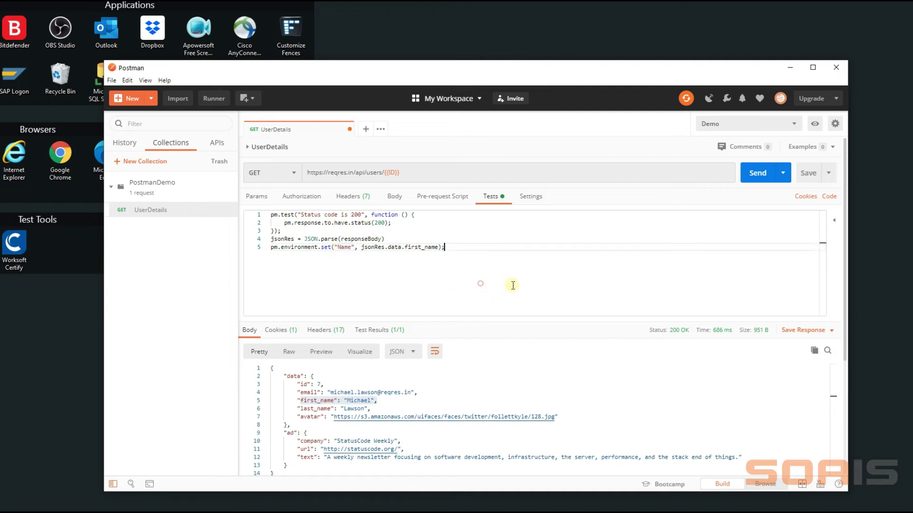
# Step: Send the UserDetails request and check the Name variable's current value in the Demo environment
pyautogui.click(761, 174)
pyautogui.click(814, 124)
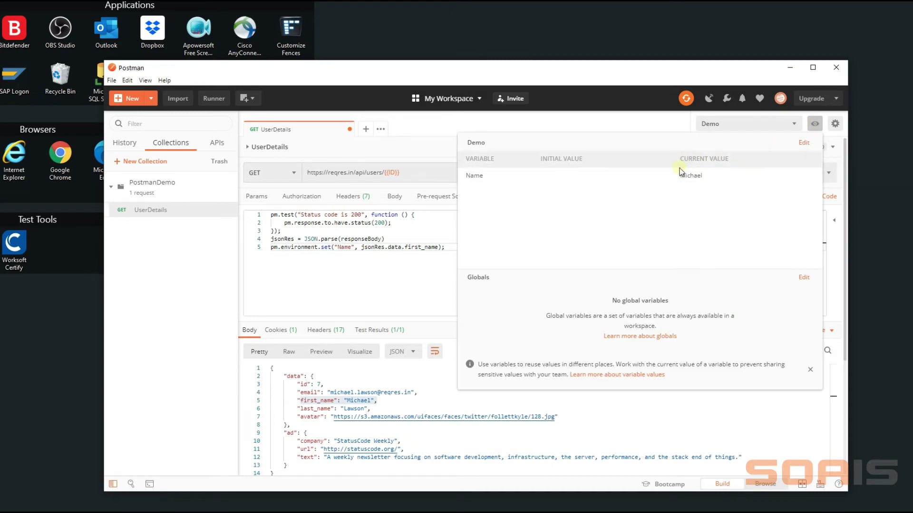
pyautogui.click(393, 263)
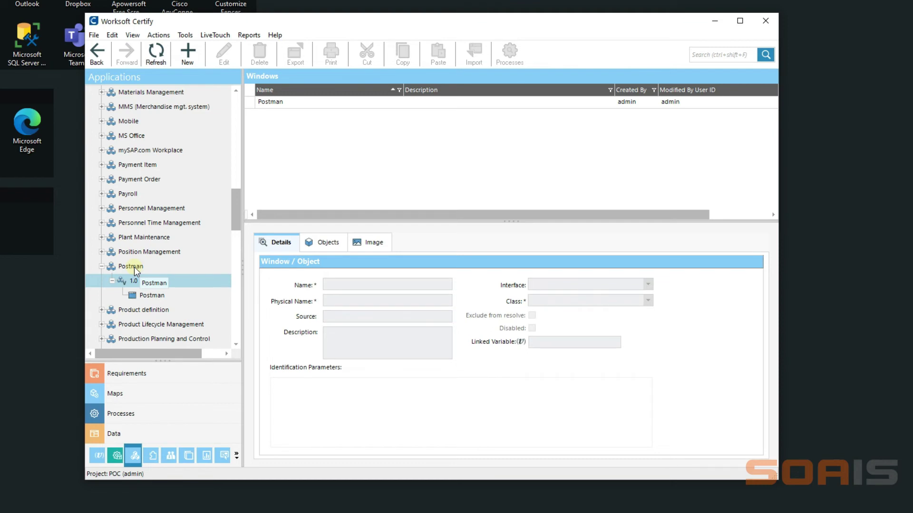
# Step: In Worksoft Certify, review the version and interface settings of the Postman application's version 1.0
pyautogui.rightClick(134, 281)
pyautogui.click(136, 301)
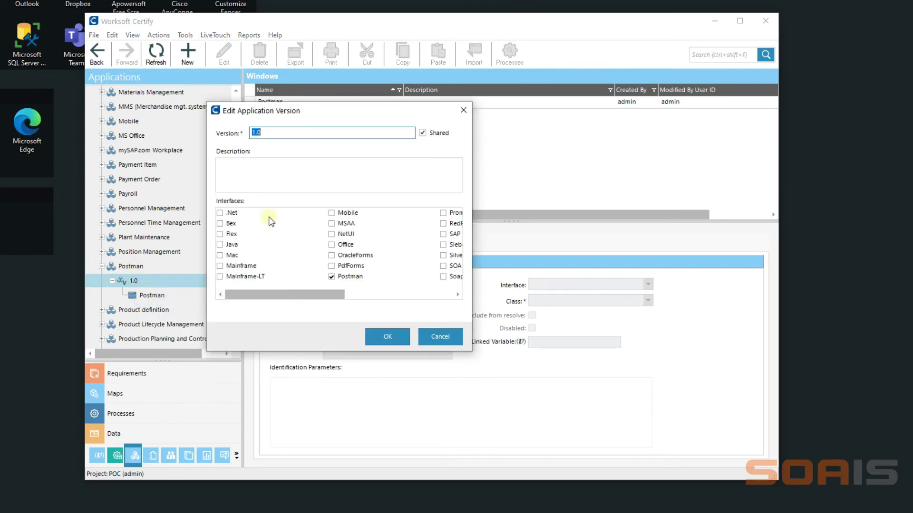
pyautogui.click(261, 133)
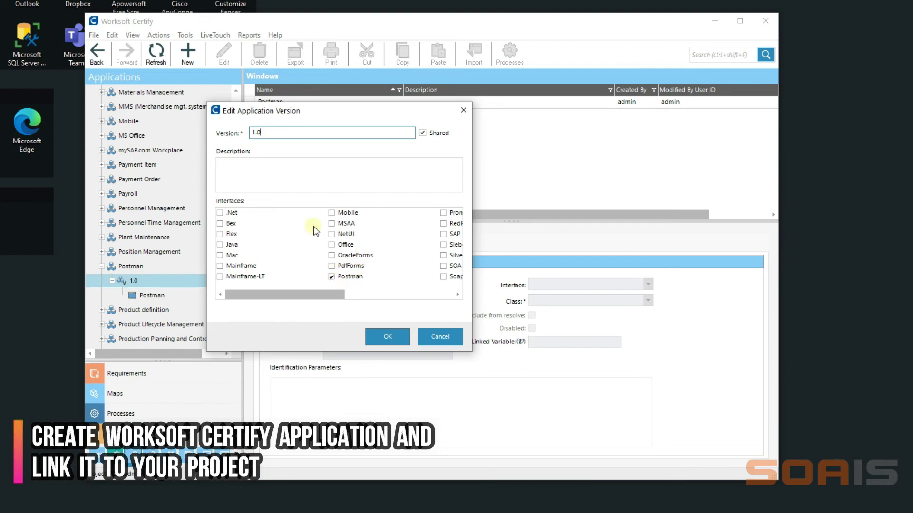
pyautogui.click(393, 341)
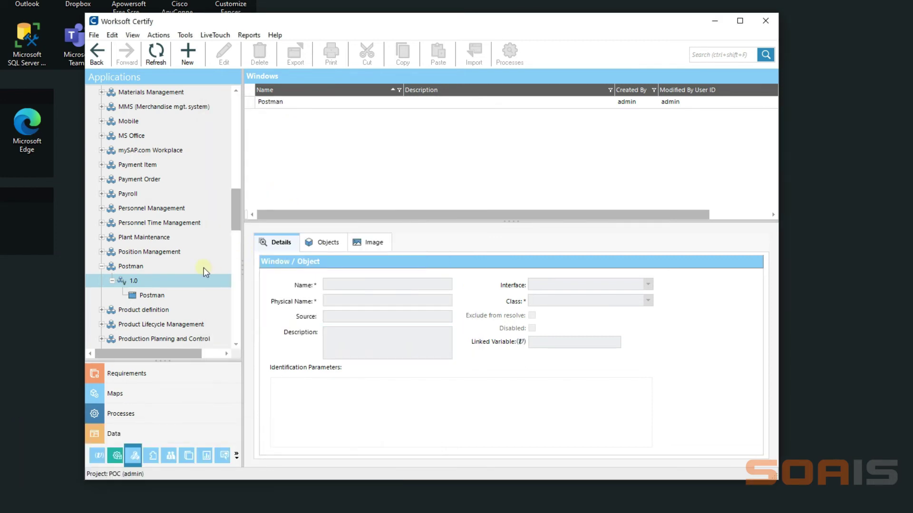
# Step: Review the name, physical name, interface and class settings of the Postman window under version 1.0
pyautogui.rightClick(141, 297)
pyautogui.click(147, 290)
pyautogui.rightClick(147, 298)
pyautogui.click(170, 317)
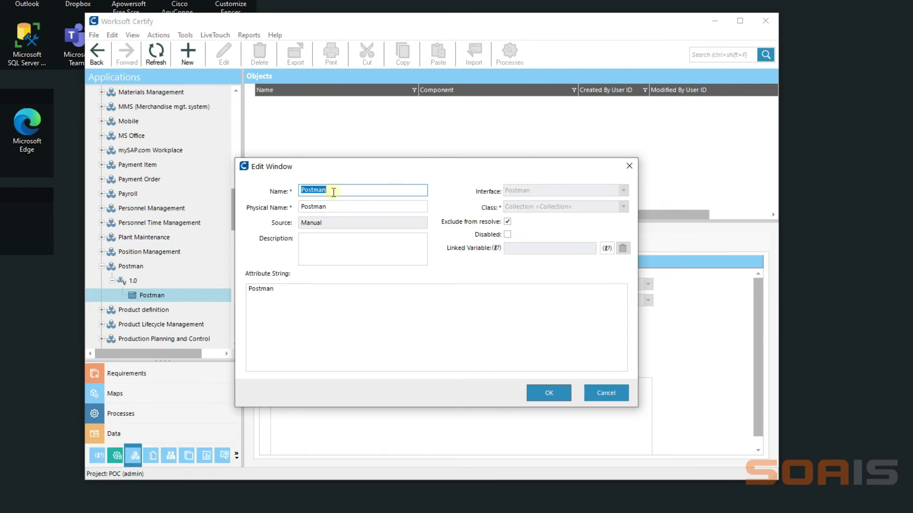
pyautogui.click(535, 393)
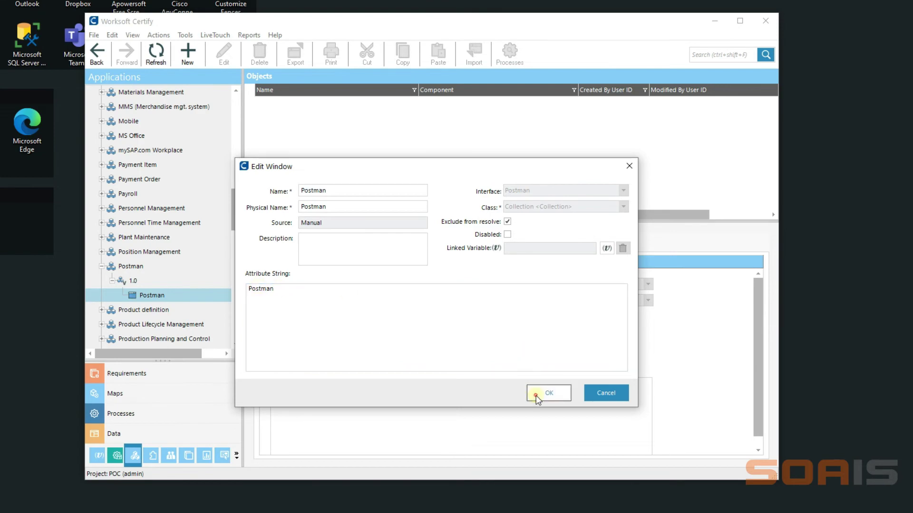
pyautogui.click(423, 275)
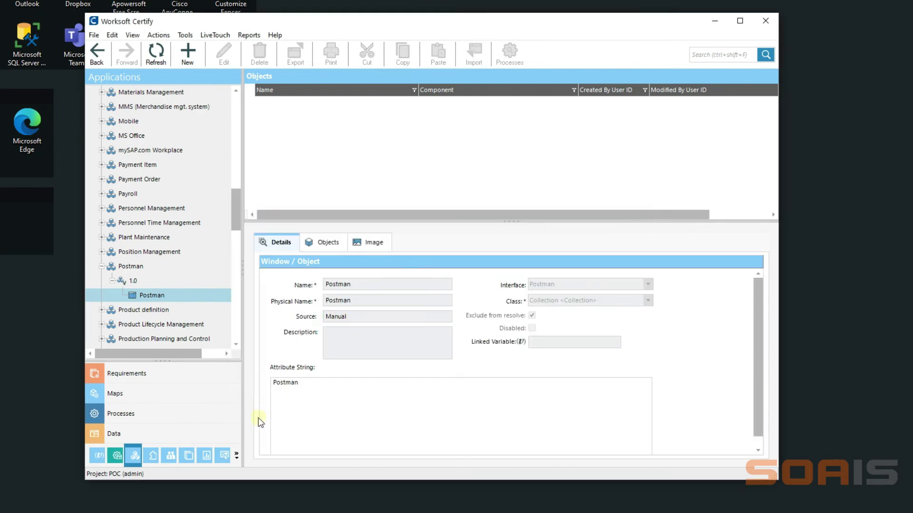
# Step: Switch to the Postman_Demo process editor and examine the collection file path in the Configure step
pyautogui.click(220, 512)
pyautogui.click(253, 487)
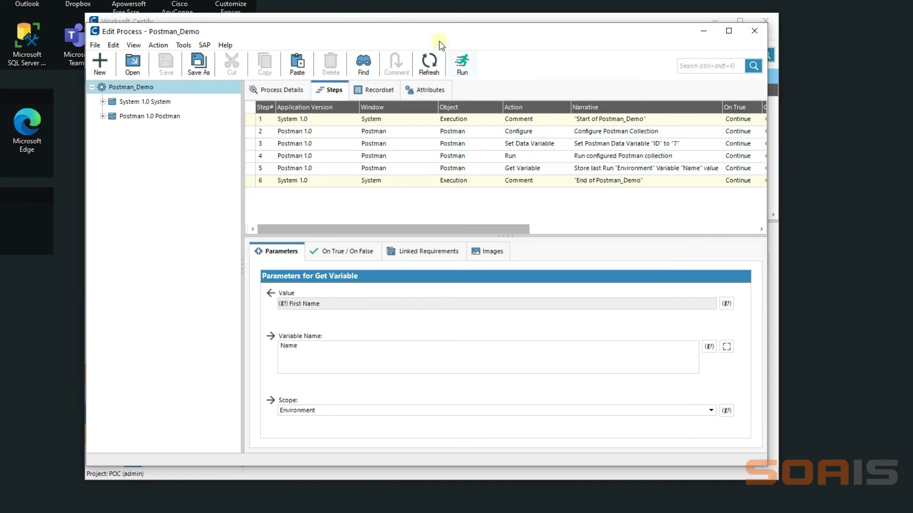
pyautogui.moveTo(437, 29); pyautogui.dragTo(431, 31)
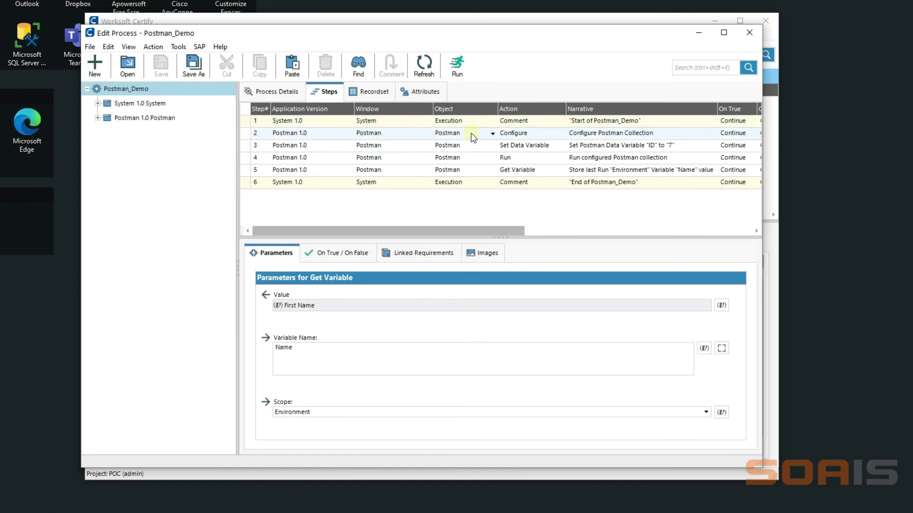
pyautogui.click(611, 134)
pyautogui.click(399, 310)
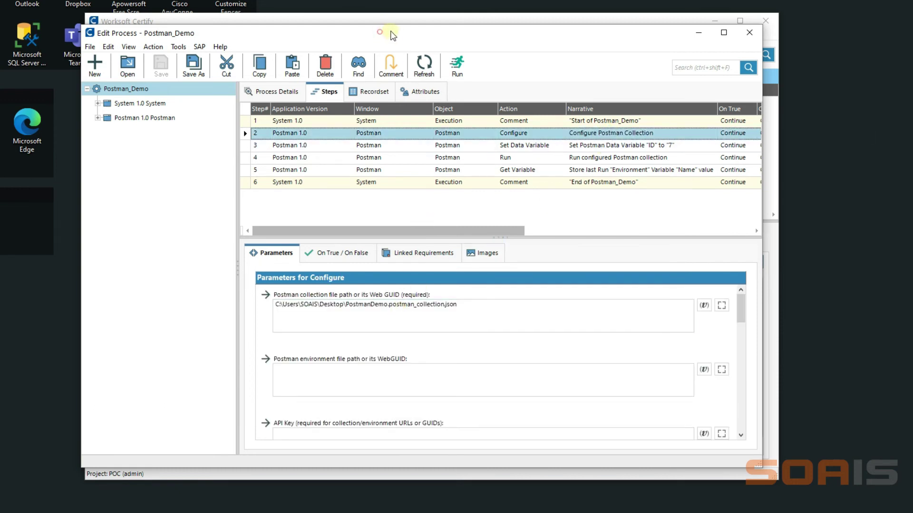
pyautogui.moveTo(383, 33); pyautogui.dragTo(444, 27)
pyautogui.moveTo(562, 303); pyautogui.dragTo(301, 282)
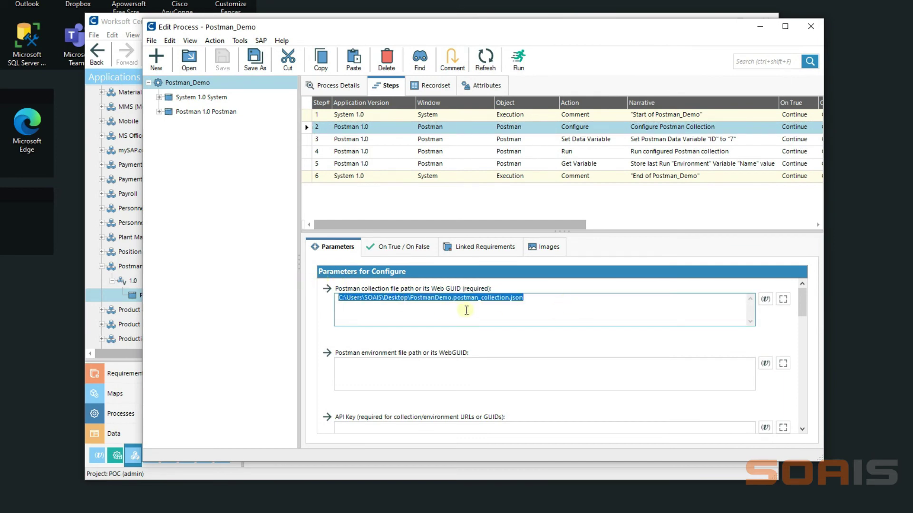
# Step: Switch to Postman and view the export format options for the PostmanDemo collection without exporting it
pyautogui.click(220, 511)
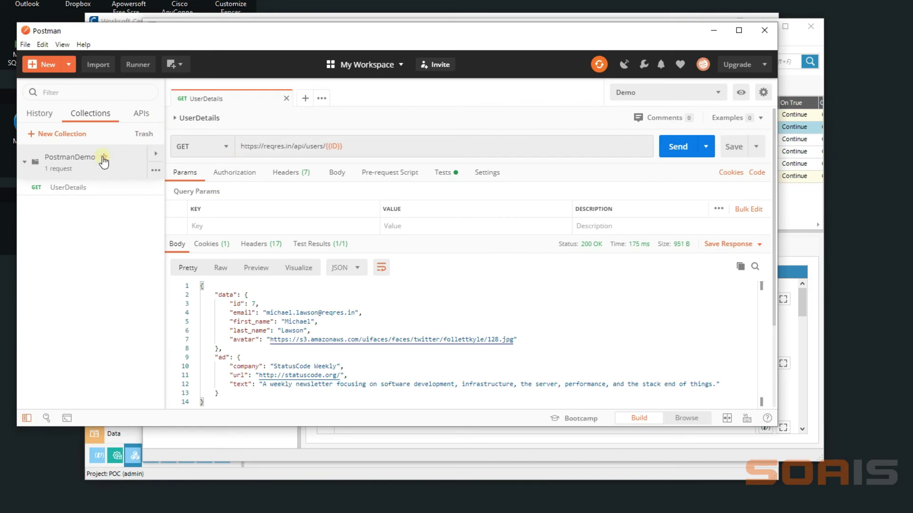
pyautogui.rightClick(125, 159)
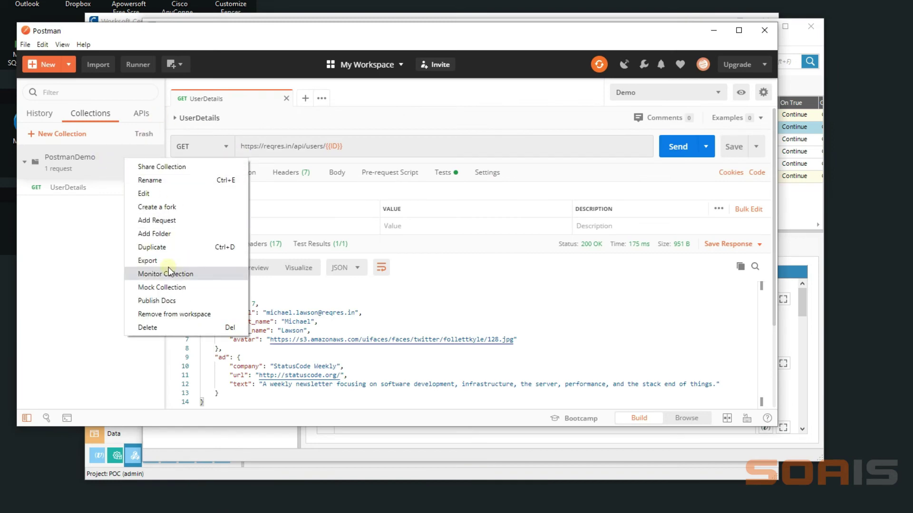
pyautogui.click(165, 263)
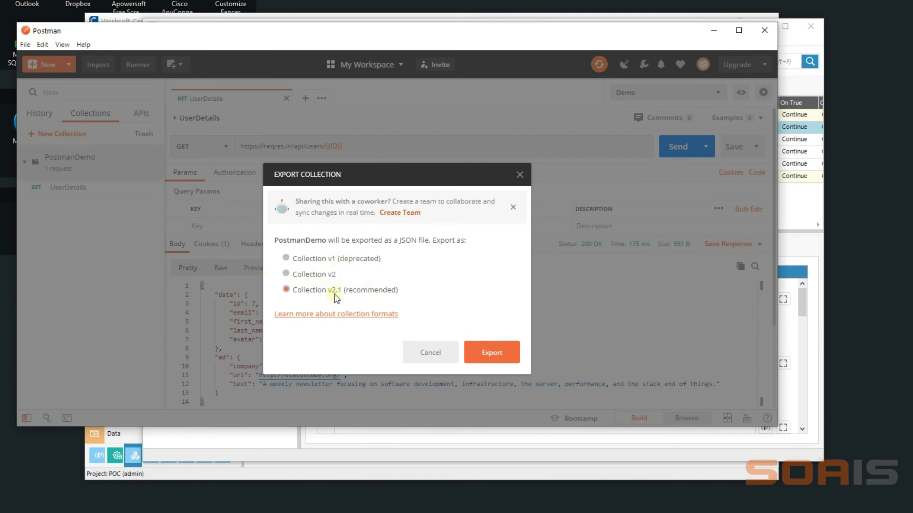
pyautogui.click(429, 352)
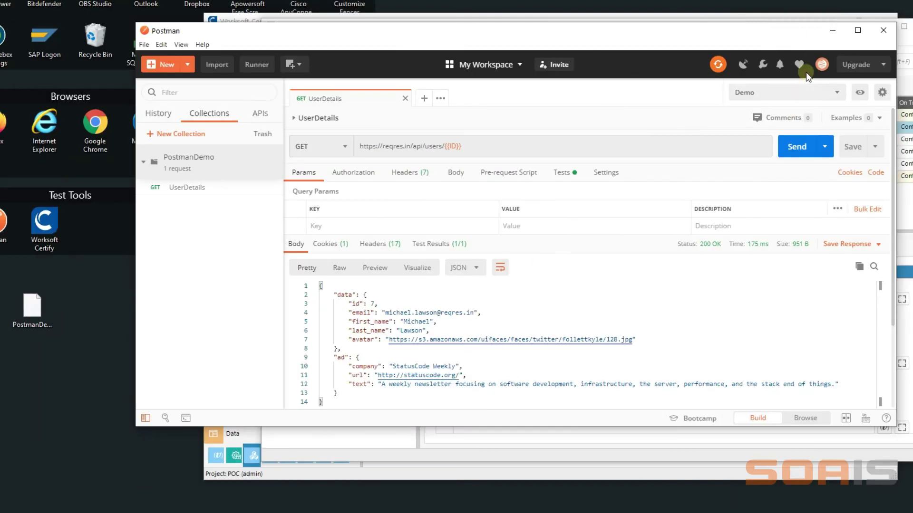
# Step: Return to Worksoft Certify and compare the exported collection file on the desktop with the path in the Configure step
pyautogui.click(831, 30)
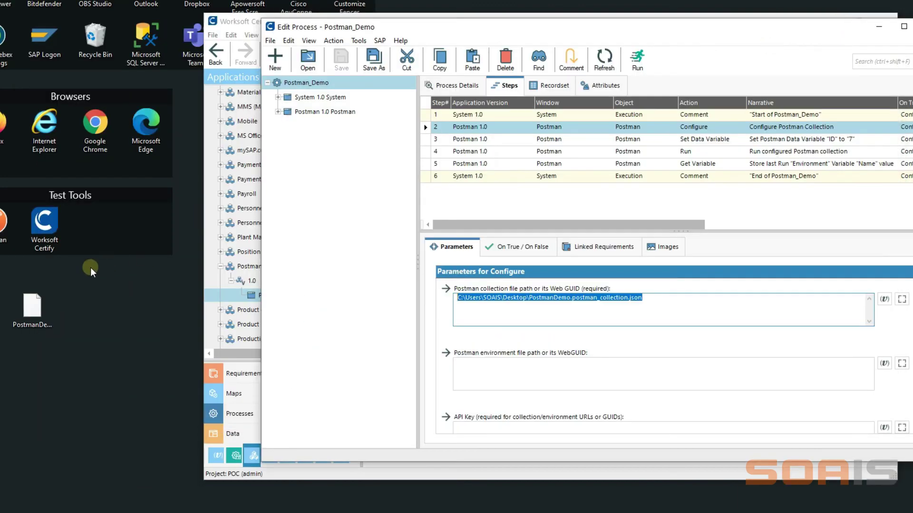
pyautogui.click(34, 322)
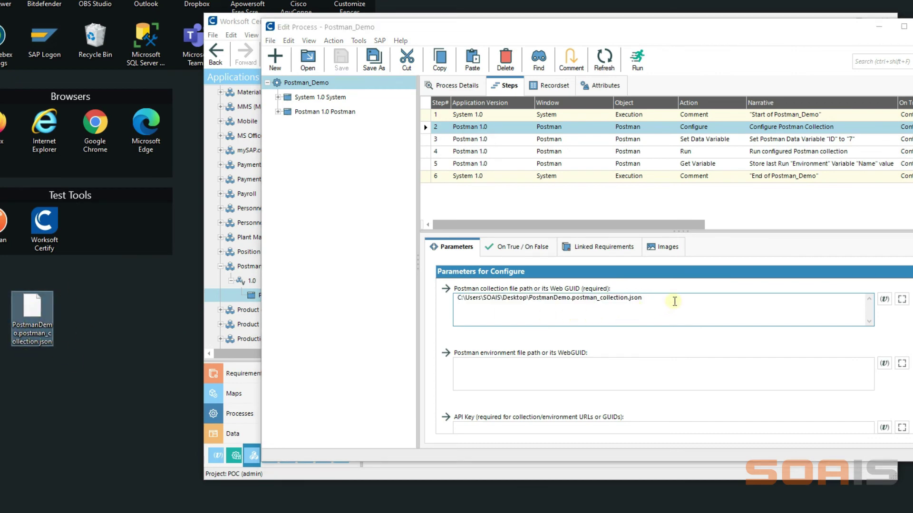
pyautogui.click(673, 302)
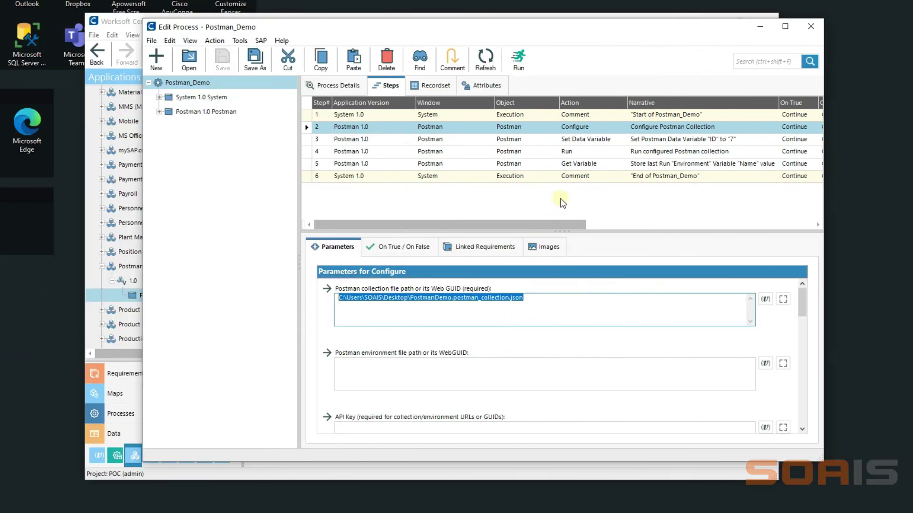
# Step: Review the variable name and value in the Set Data Variable step and the parameters of the Run step
pyautogui.click(674, 143)
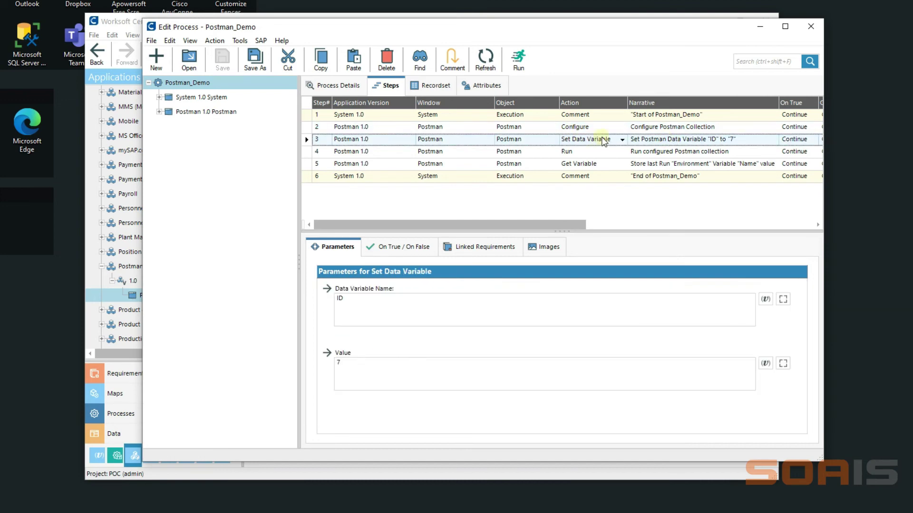
pyautogui.click(347, 305)
pyautogui.moveTo(349, 303); pyautogui.dragTo(336, 301)
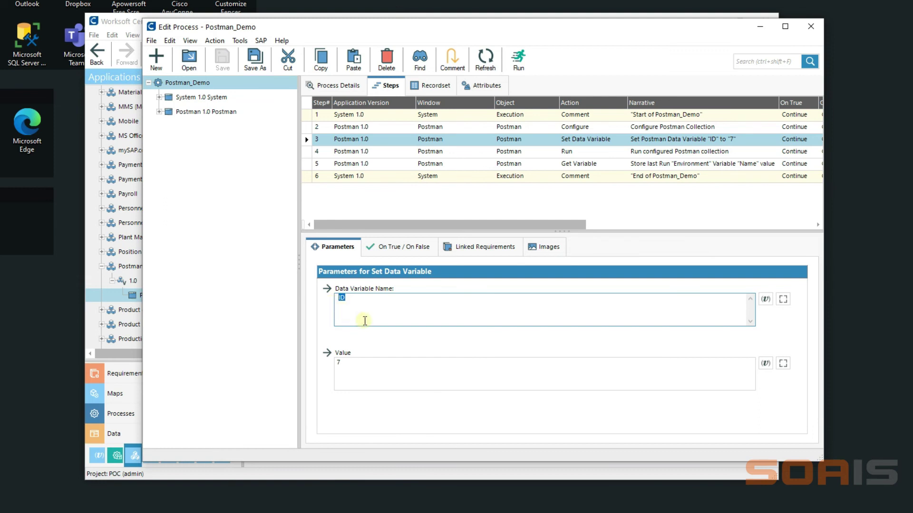
pyautogui.moveTo(360, 369); pyautogui.dragTo(319, 371)
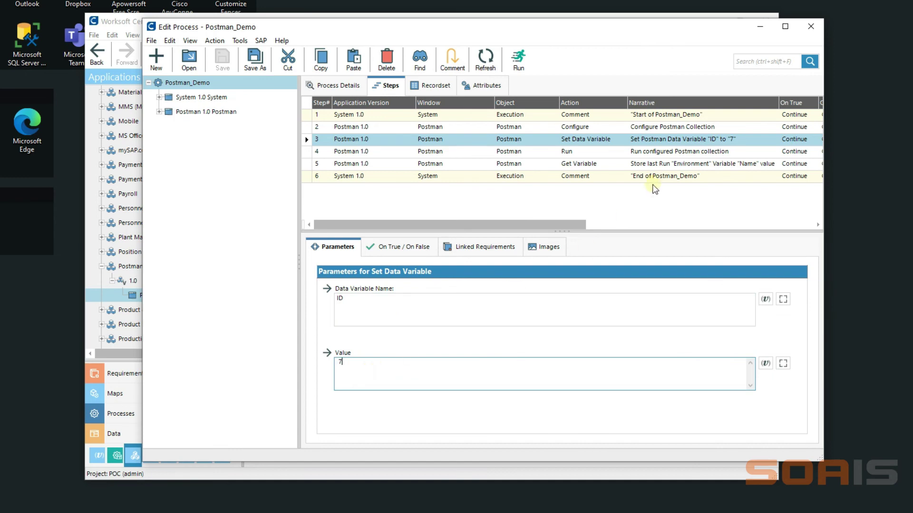
pyautogui.click(649, 152)
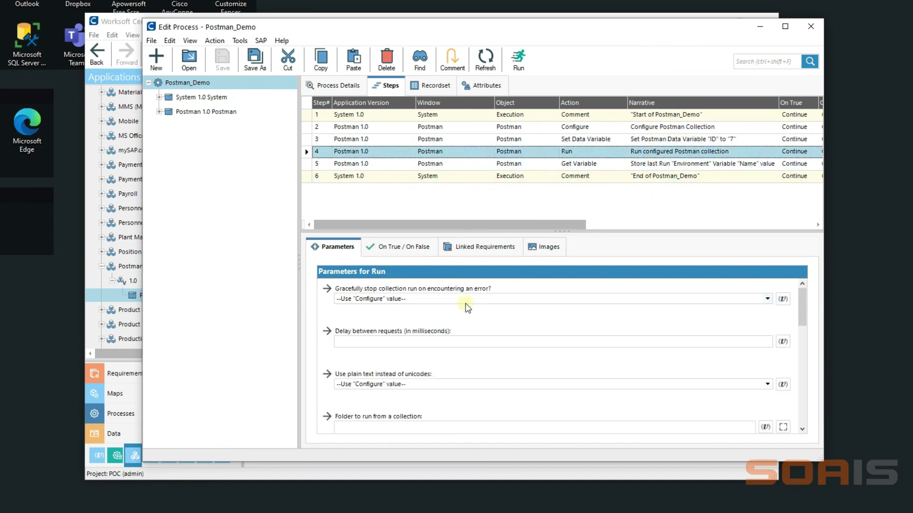
pyautogui.click(581, 153)
# Step: Review the Get Variable step's output value, variable name and scope, keeping the scope as Environment
pyautogui.click(665, 164)
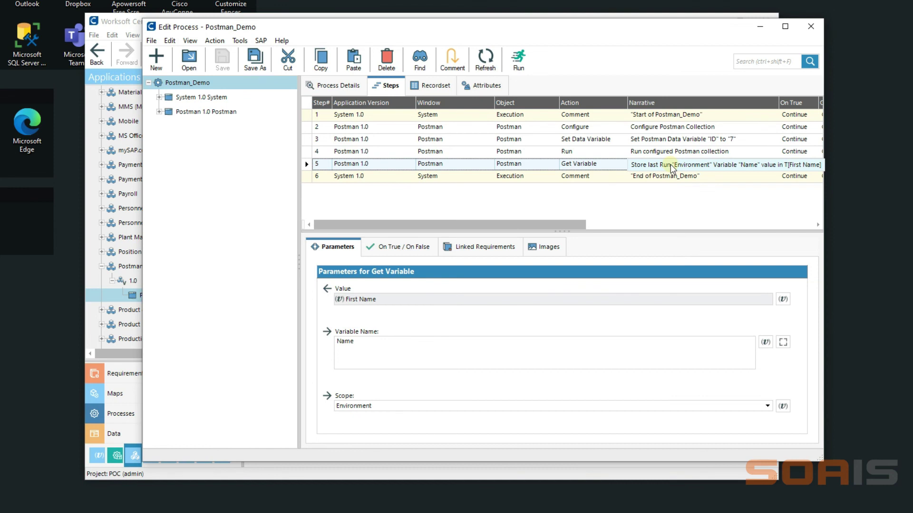
pyautogui.click(347, 343)
pyautogui.doubleClick(347, 342)
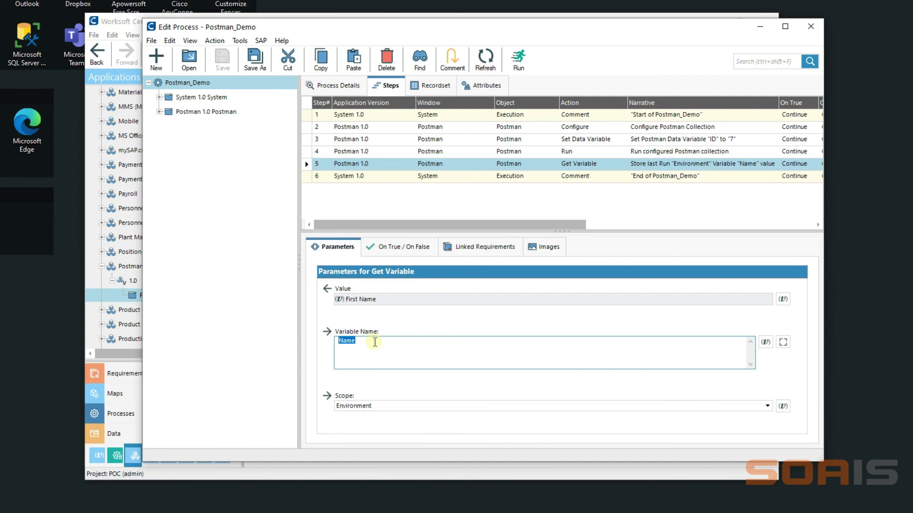
pyautogui.click(354, 407)
pyautogui.click(364, 441)
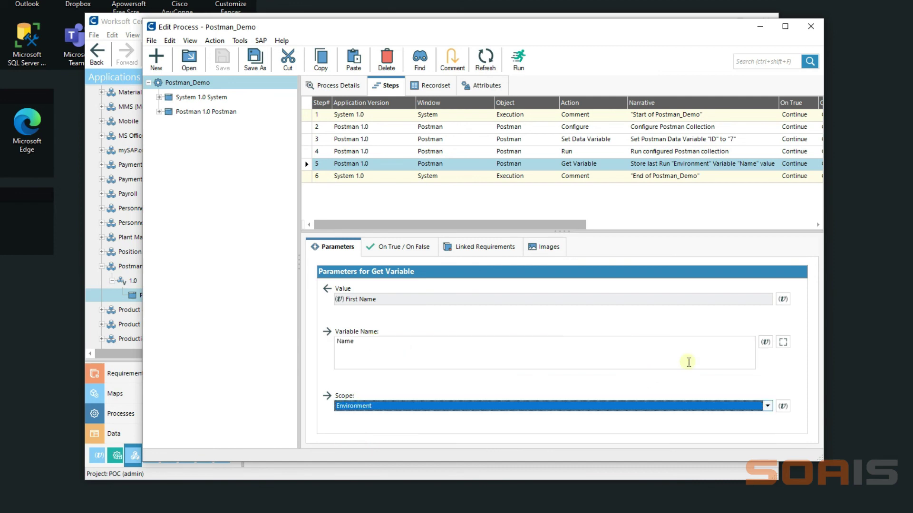
pyautogui.click(557, 205)
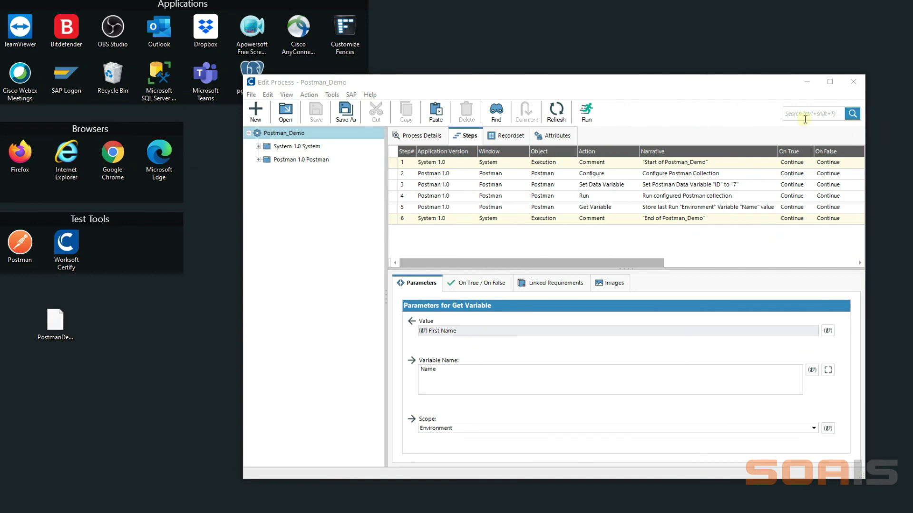
# Step: Execute the Postman_Demo process with its current run settings, check the step results at the breakpoint, and resume the run
pyautogui.click(586, 113)
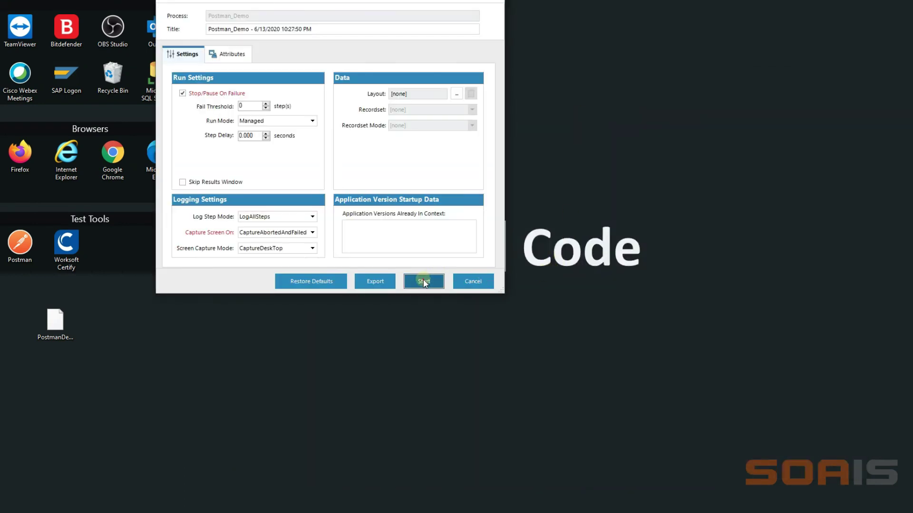
pyautogui.click(423, 281)
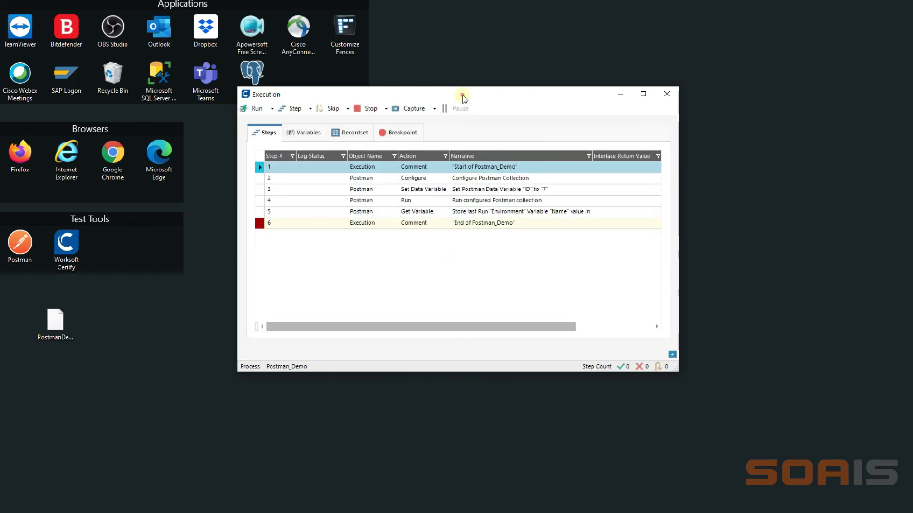
pyautogui.click(258, 113)
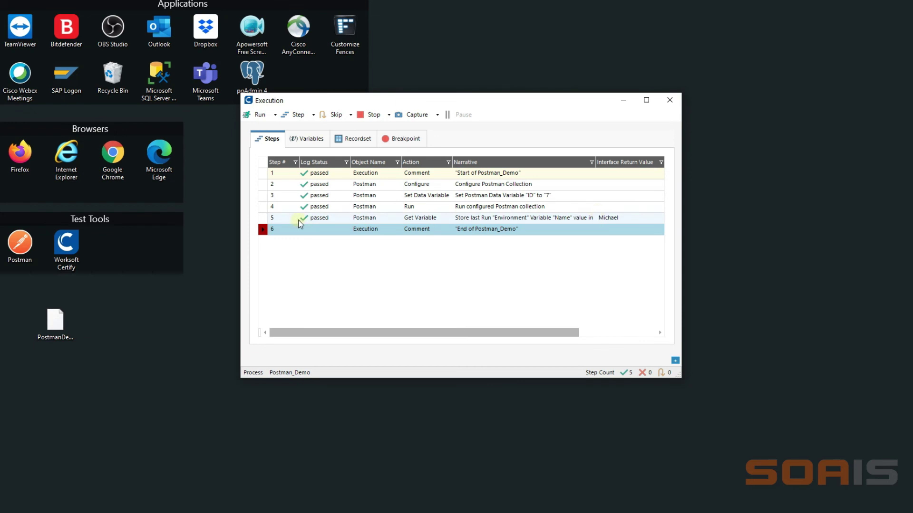
pyautogui.click(605, 228)
pyautogui.click(256, 115)
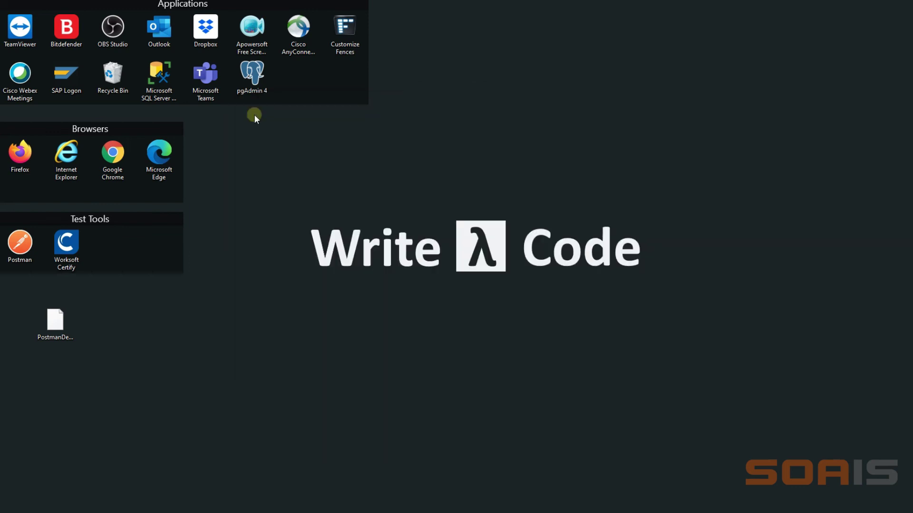